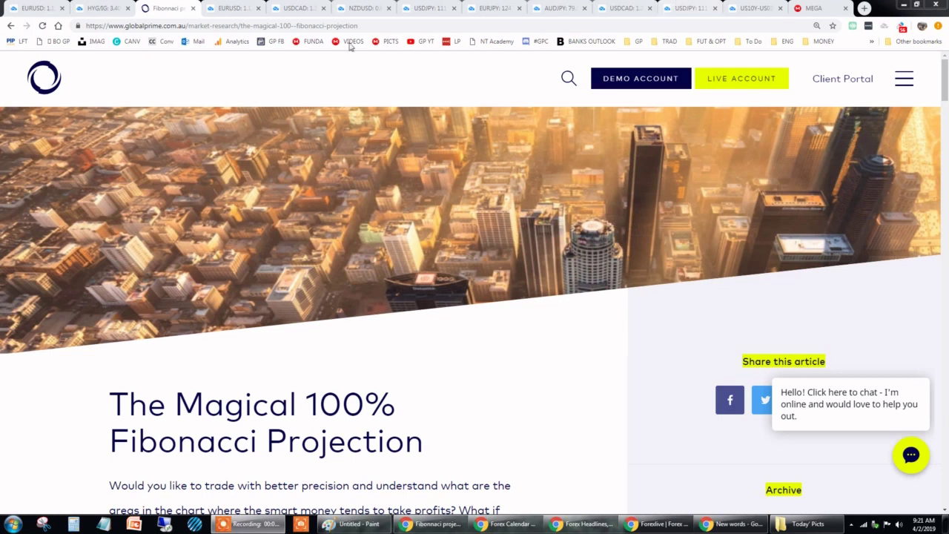
# - Switch to the EURUSD tab to show its Fibonacci projections, circled levels and 100% targets
pyautogui.click(216, 11)
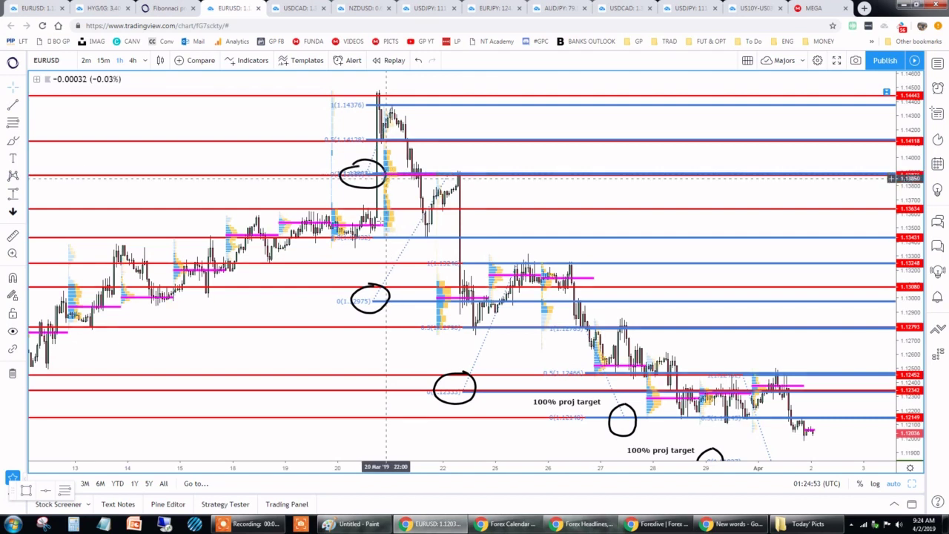
# - Zoom the EURUSD chart briefly, then bring up the Paint sketch of boxes and arrows
pyautogui.scroll(2, 302, 152)
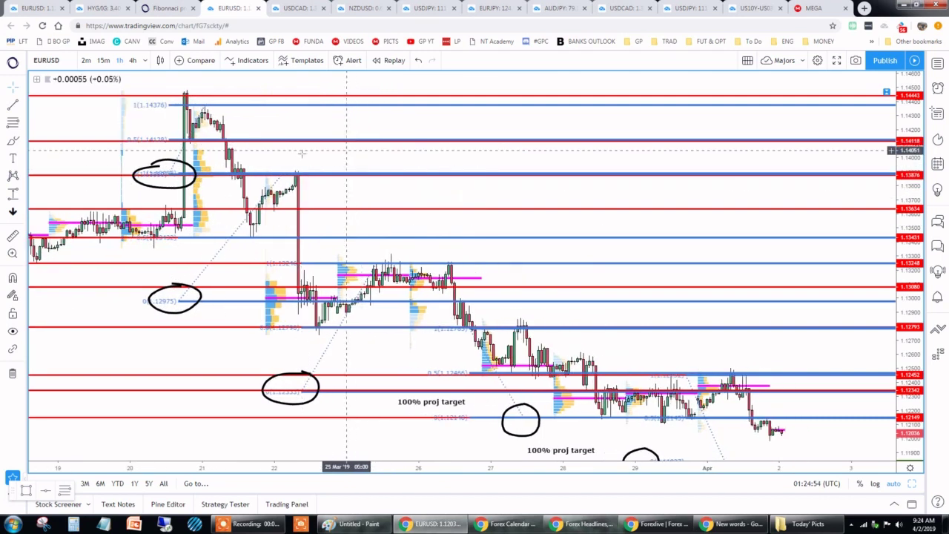
pyautogui.scroll(-2, 302, 152)
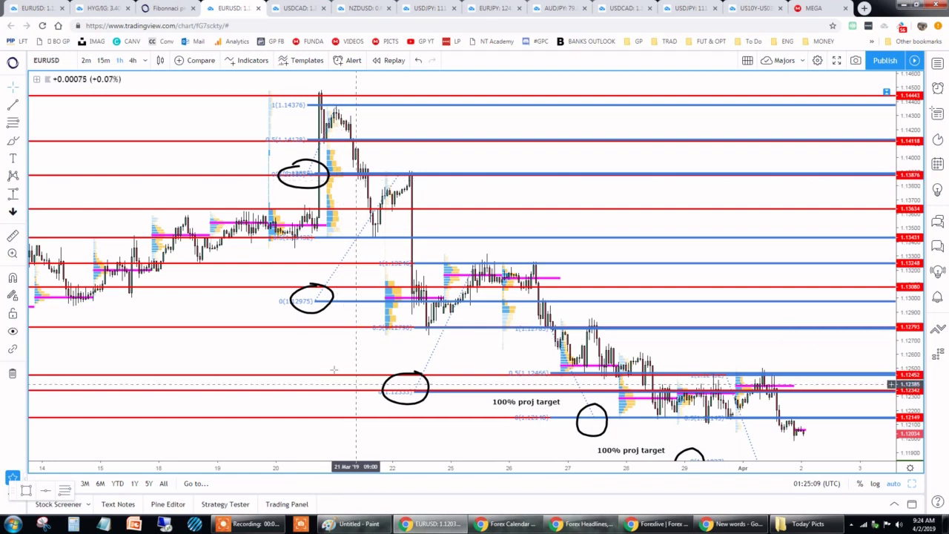
pyautogui.click(350, 524)
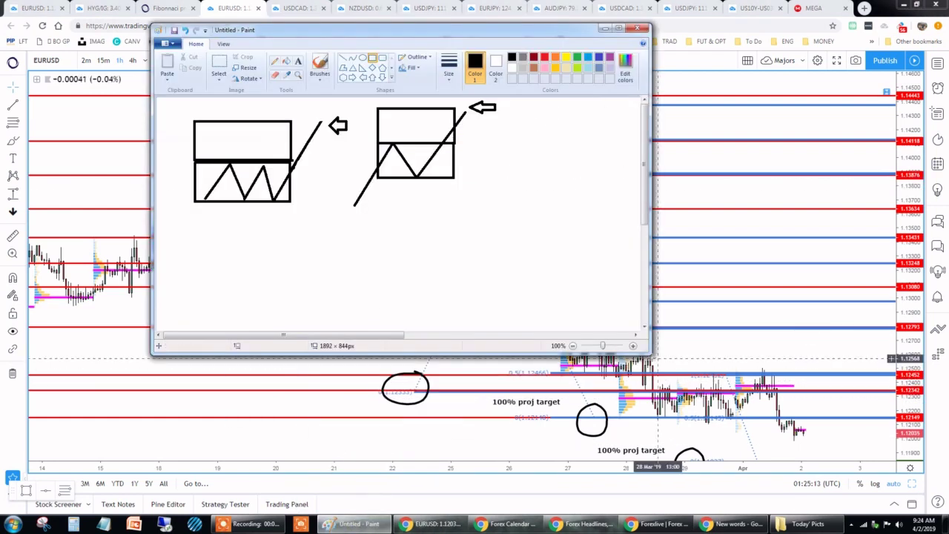
# - Enlarge the Paint window so both box-and-arrow diagrams are fully visible
pyautogui.moveTo(652, 357); pyautogui.dragTo(800, 421)
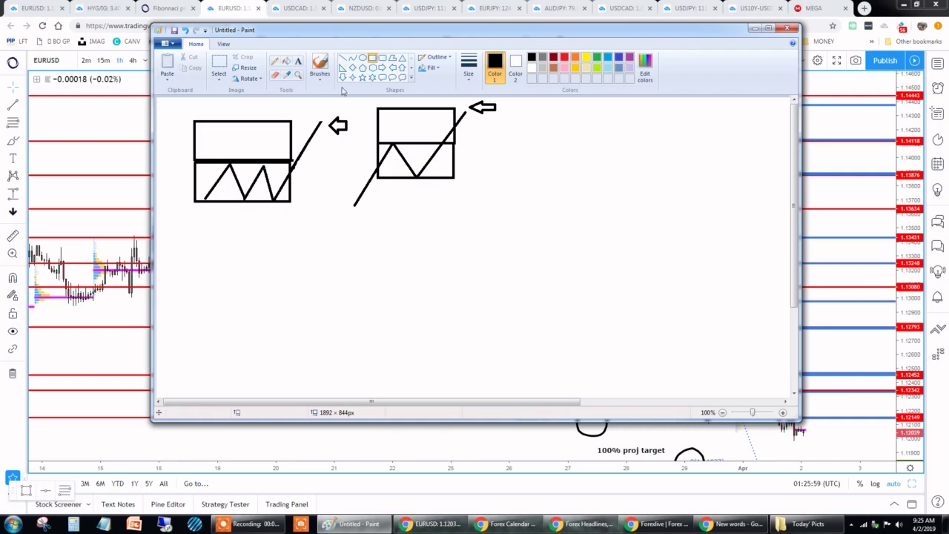
# - Draw rectangles over the left box's sections and a horizontal line from its top to the arrow
pyautogui.click(374, 58)
pyautogui.moveTo(194, 162); pyautogui.dragTo(291, 203)
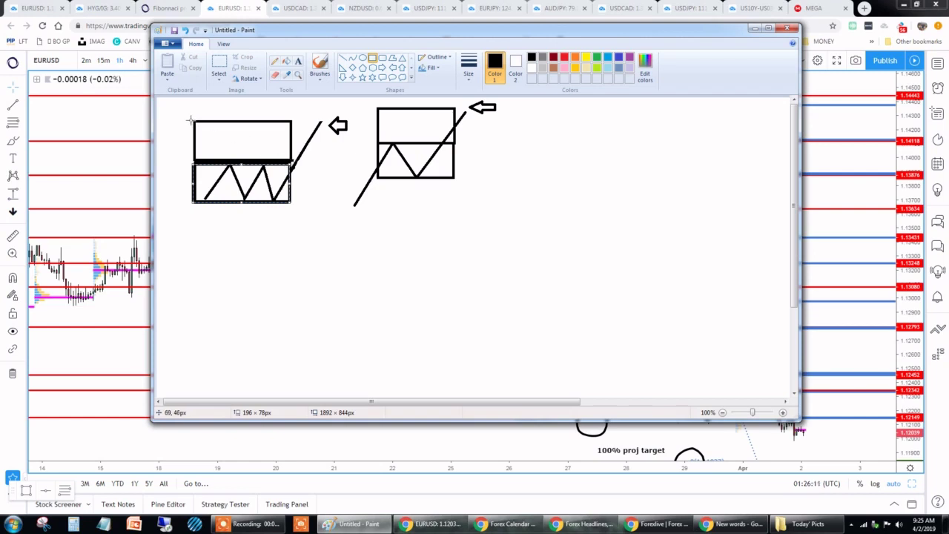
pyautogui.moveTo(190, 121); pyautogui.dragTo(292, 161)
pyautogui.moveTo(172, 120); pyautogui.dragTo(361, 119)
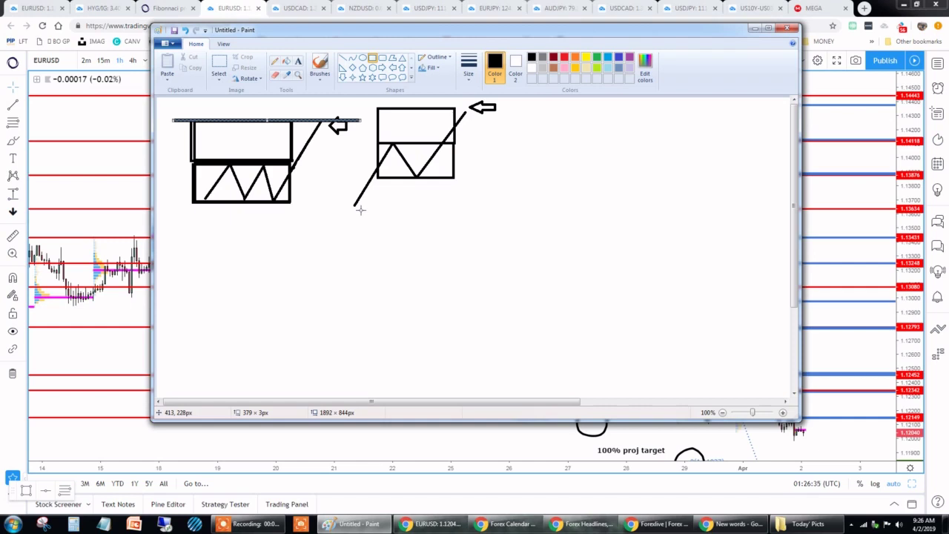
# - Overlay a small and a larger rectangle on the right box, plus a long bar through its arrow
pyautogui.moveTo(379, 134)
pyautogui.mouseDown()
pyautogui.moveTo(402, 154)
pyautogui.moveTo(398, 142)
pyautogui.mouseUp()
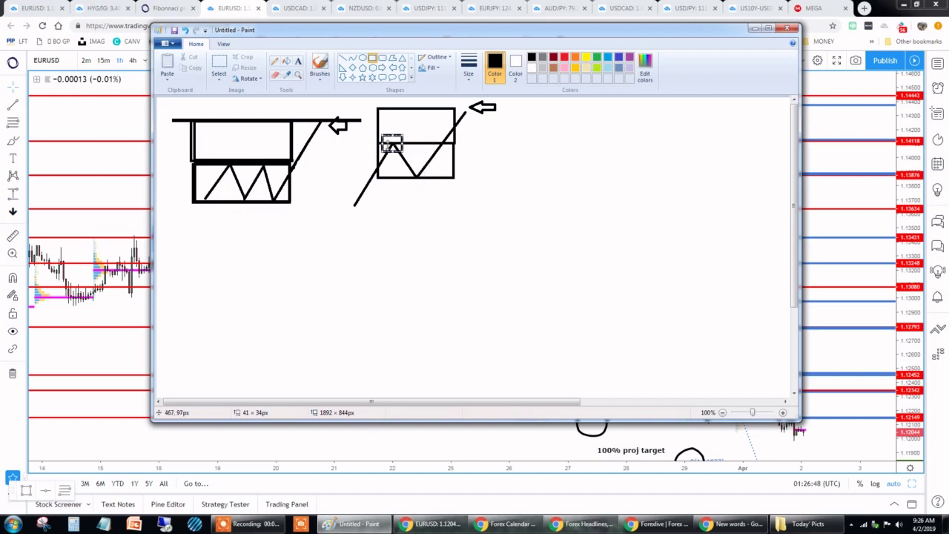
pyautogui.moveTo(366, 144)
pyautogui.mouseDown()
pyautogui.moveTo(410, 170)
pyautogui.moveTo(460, 179)
pyautogui.mouseUp()
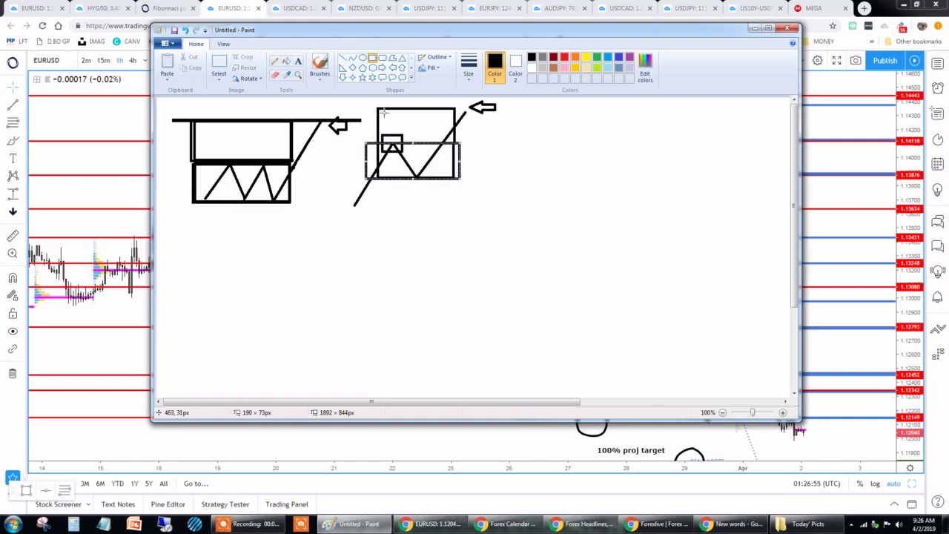
pyautogui.moveTo(360, 109); pyautogui.dragTo(460, 140)
pyautogui.moveTo(558, 109); pyautogui.dragTo(373, 108)
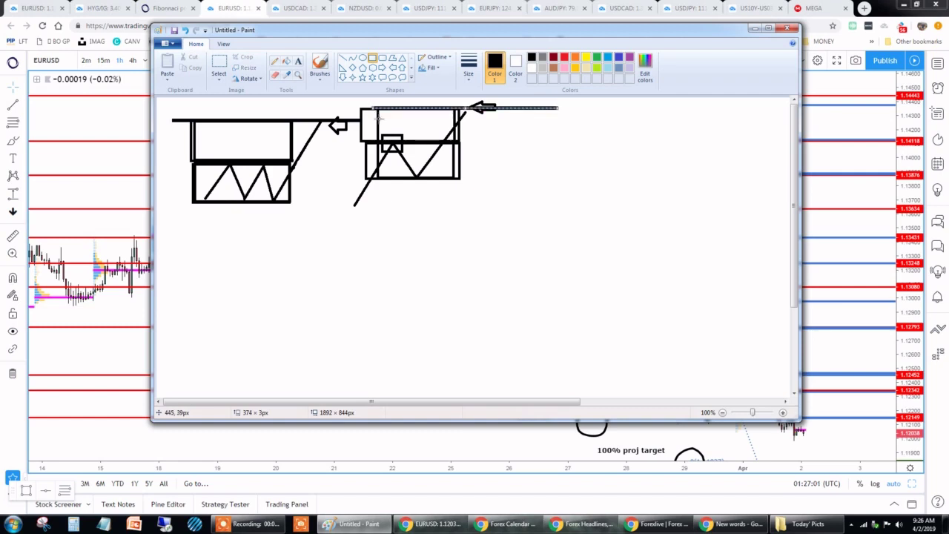
# - Draw a red bar across the left box's top, then return to the EURUSD chart
pyautogui.click(565, 58)
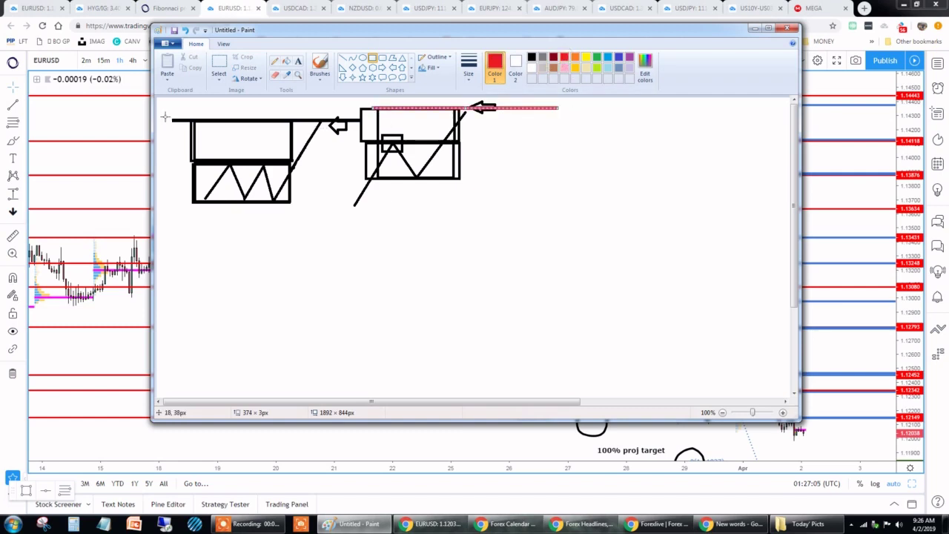
pyautogui.moveTo(157, 117); pyautogui.dragTo(349, 122)
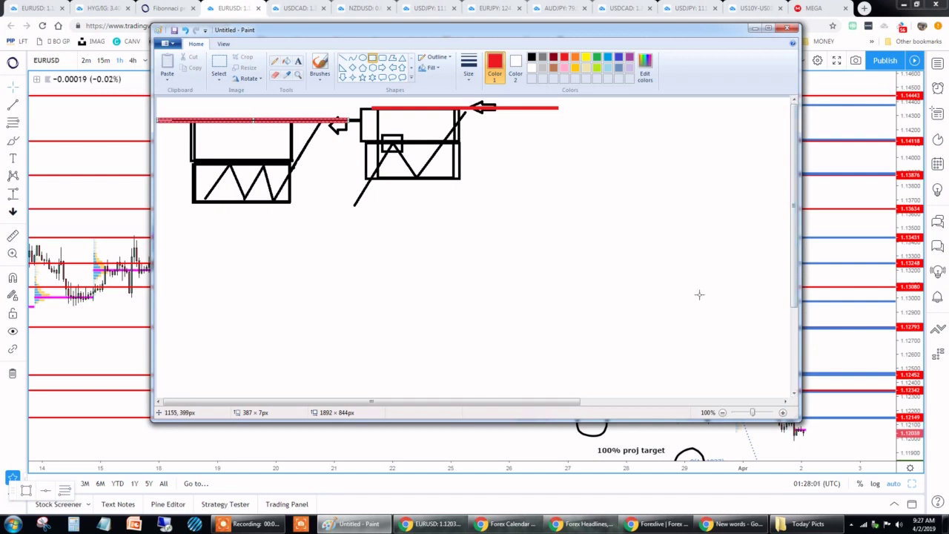
pyautogui.rightClick(71, 188)
pyautogui.click(72, 188)
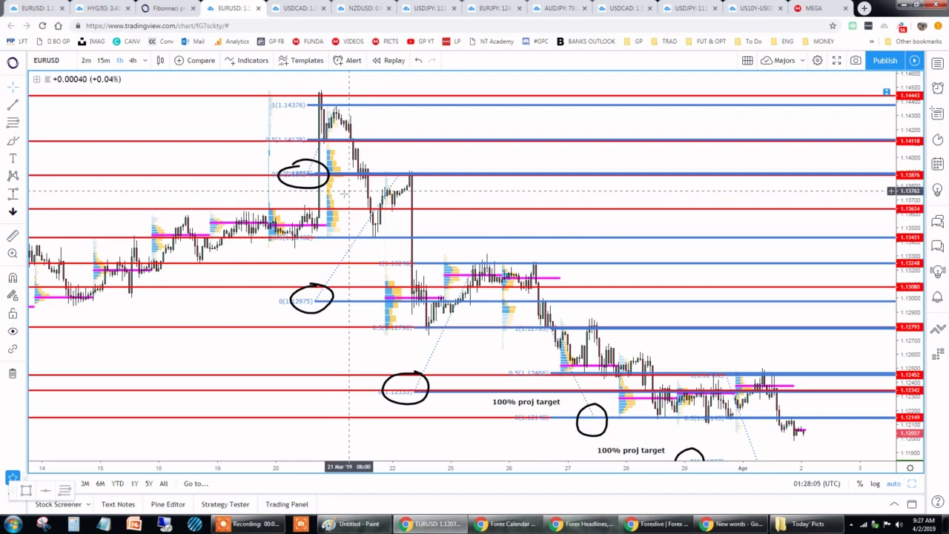
# - Shift the EURUSD Fibonacci retracement so its 1 level reads 1.14369 and 0.5 reads 1.14145
pyautogui.scroll(2, 315, 174)
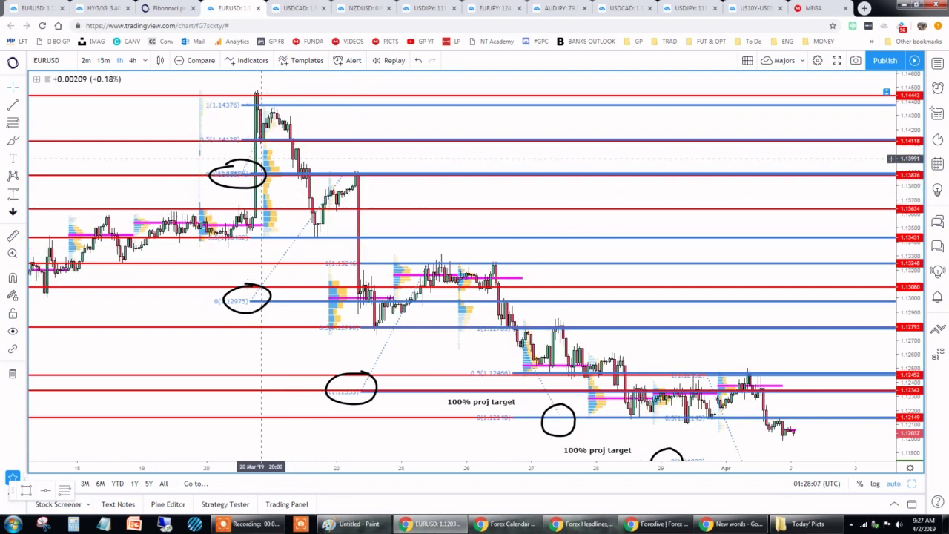
pyautogui.scroll(-1, 237, 182)
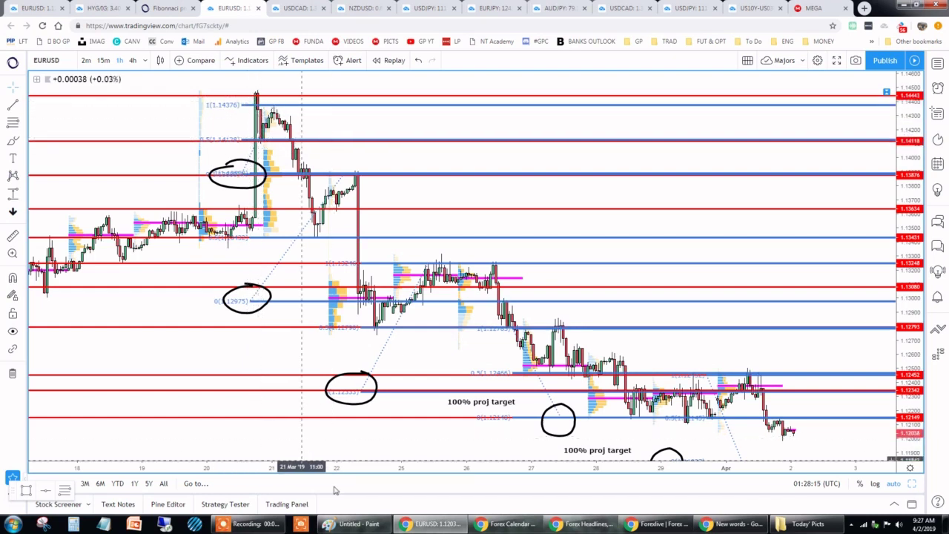
pyautogui.click(353, 524)
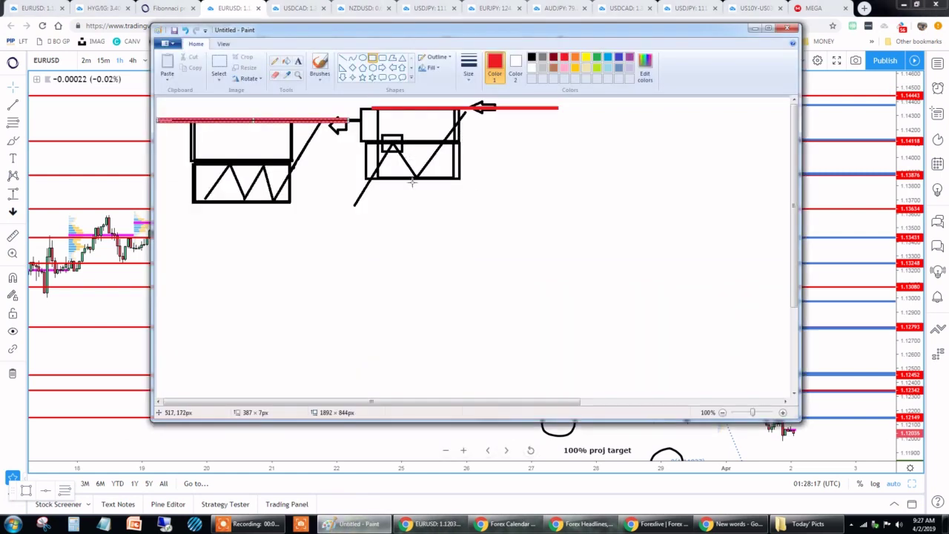
pyautogui.click(136, 132)
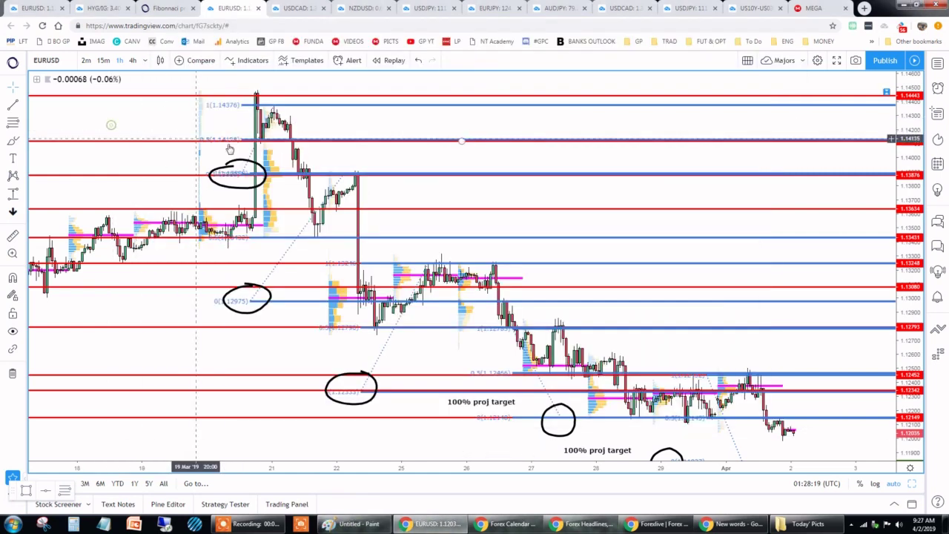
pyautogui.moveTo(260, 141); pyautogui.dragTo(261, 146)
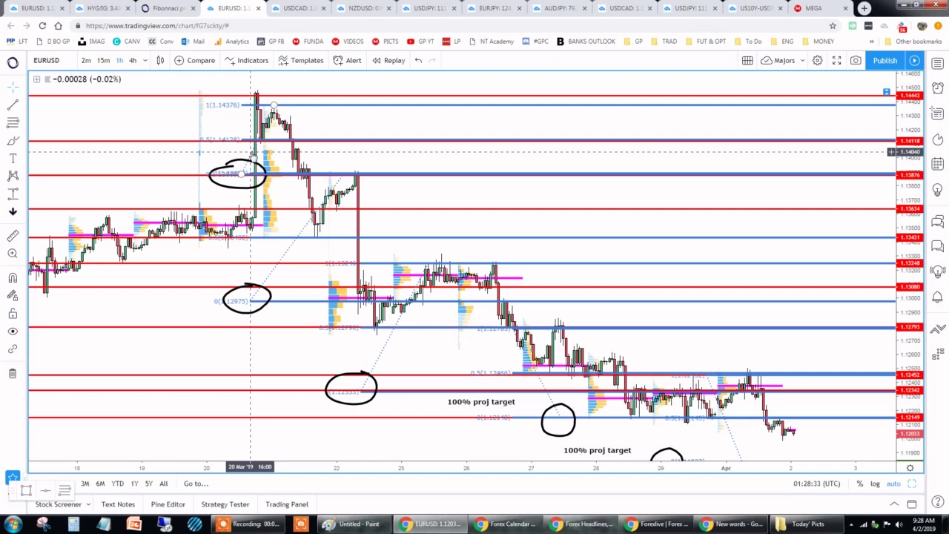
pyautogui.moveTo(251, 152)
pyautogui.mouseDown()
pyautogui.moveTo(259, 160)
pyautogui.moveTo(285, 149)
pyautogui.moveTo(258, 160)
pyautogui.moveTo(258, 169)
pyautogui.mouseUp()
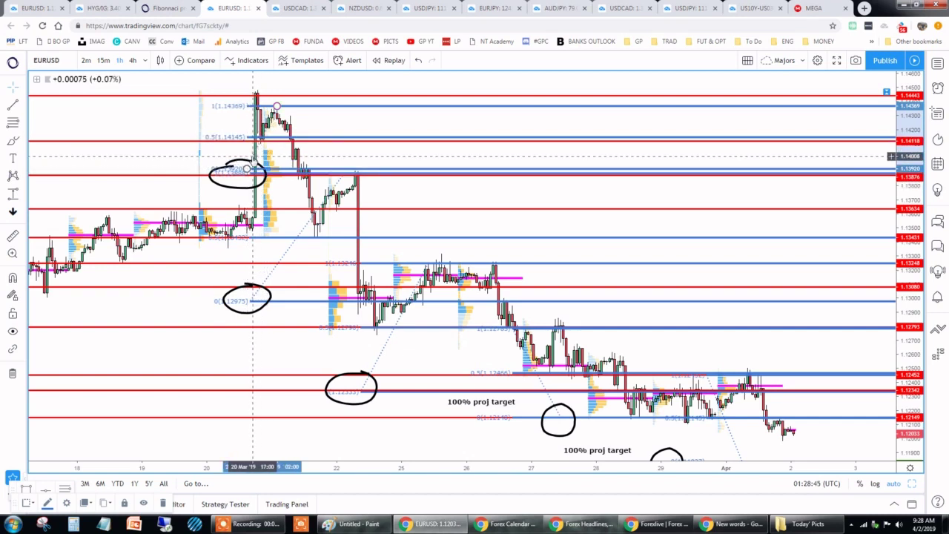
# - Confirm the Fibonacci retracement shows only 0, 0.5 and 1 levels, then nudge its 0 anchor lower
pyautogui.click(256, 156)
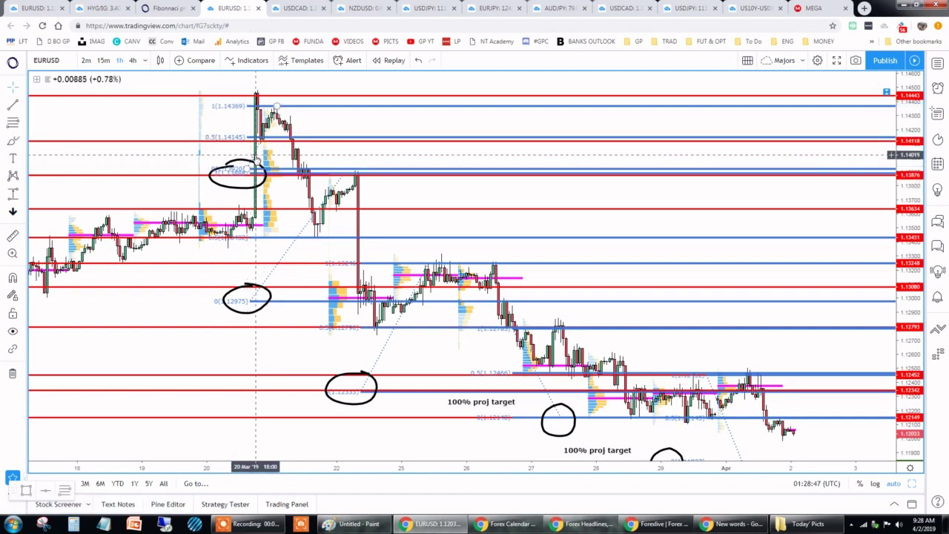
pyautogui.doubleClick(257, 156)
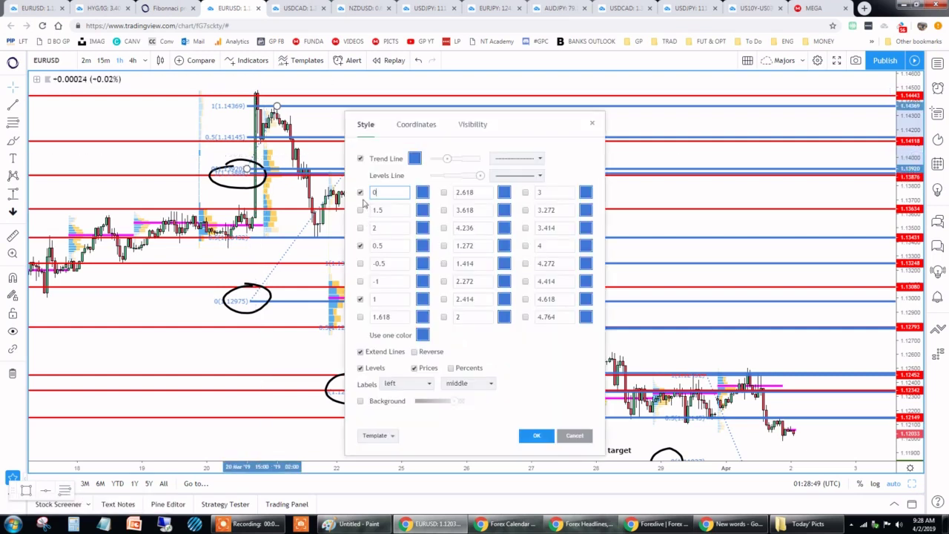
pyautogui.click(537, 435)
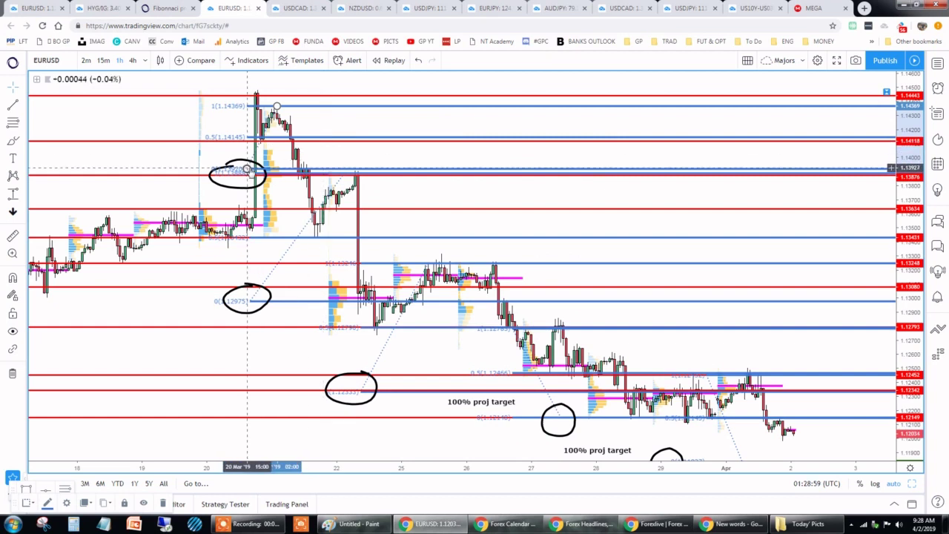
pyautogui.moveTo(248, 170); pyautogui.dragTo(250, 173)
# - Drag the Fibonacci 0 anchor down to about 1.13815, onto the red 1.13876 line
pyautogui.click(222, 185)
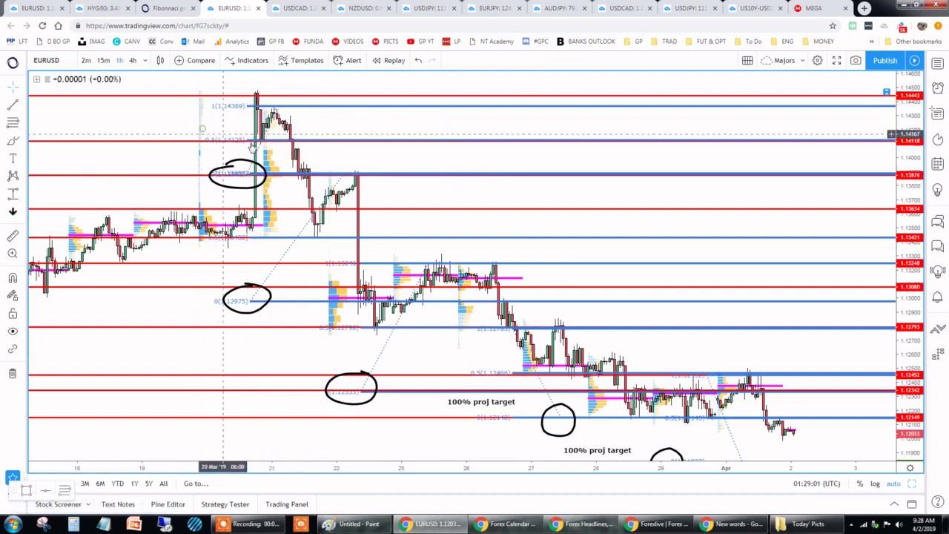
pyautogui.scroll(1, 223, 181)
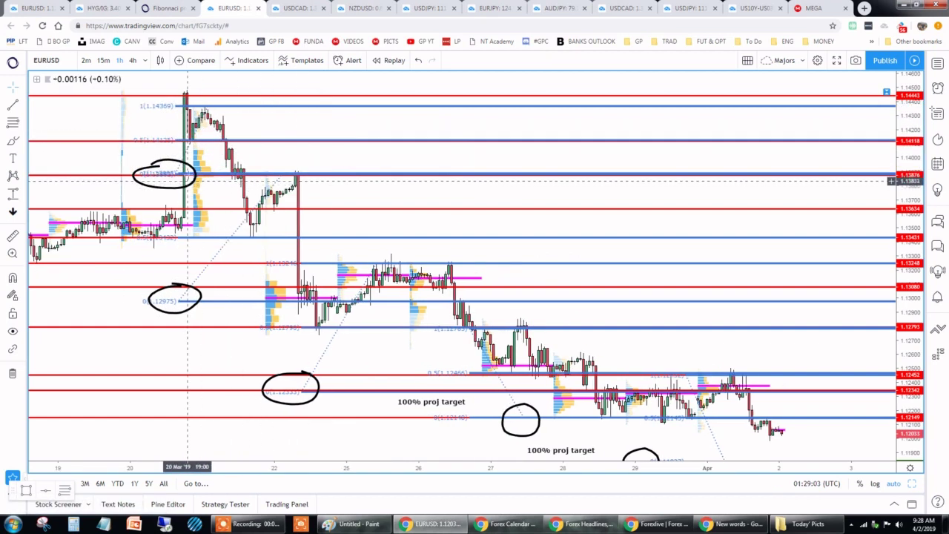
pyautogui.moveTo(169, 172)
pyautogui.mouseDown()
pyautogui.moveTo(176, 183)
pyautogui.moveTo(164, 174)
pyautogui.mouseUp()
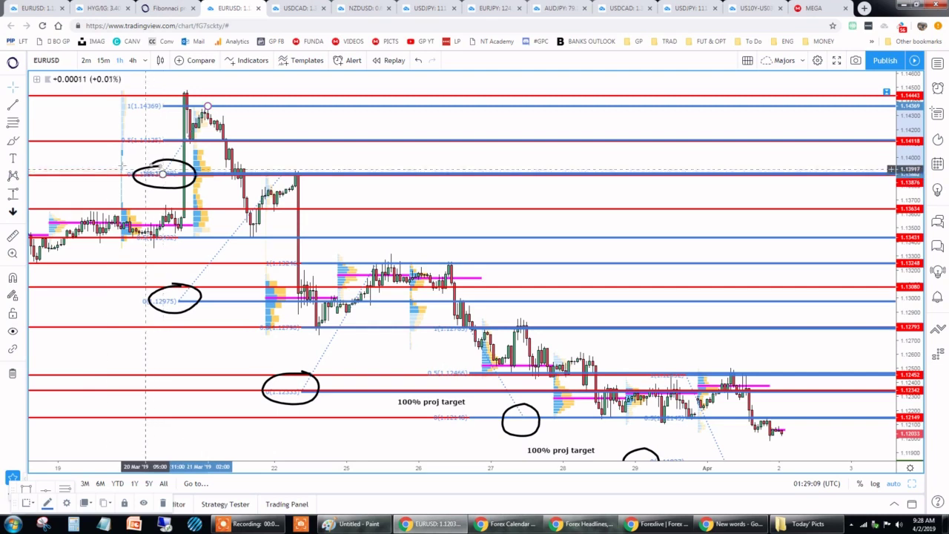
pyautogui.click(93, 164)
pyautogui.scroll(-1, 94, 165)
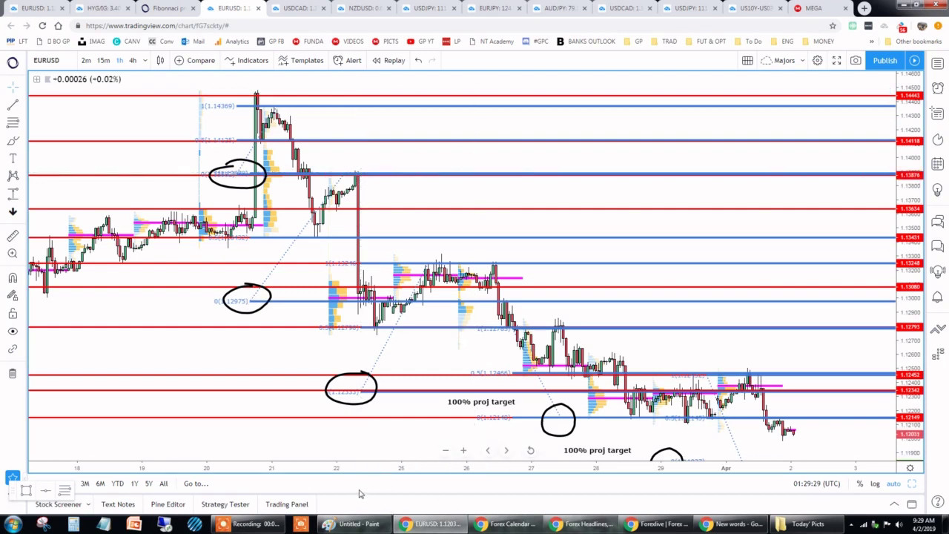
# - In Paint, draw a black zigzag price path crossing a horizontal level line
pyautogui.click(355, 524)
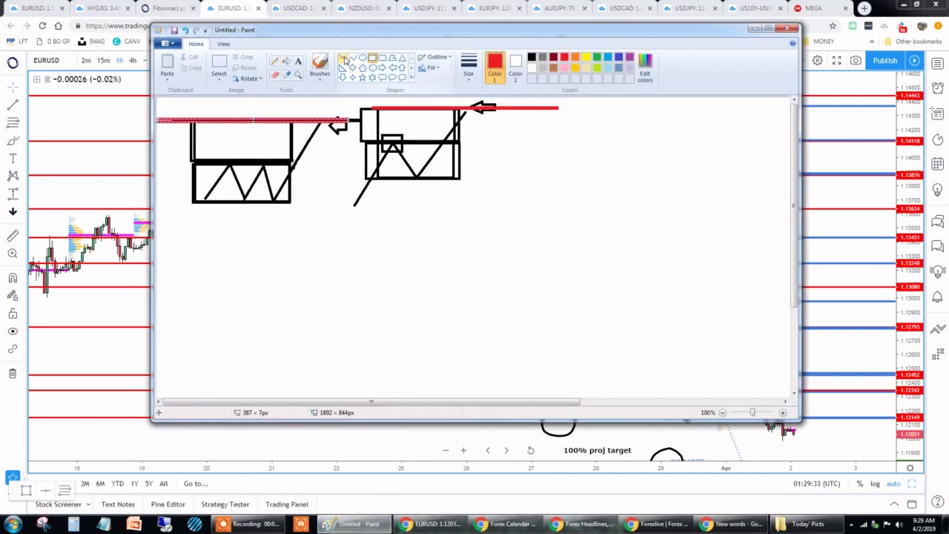
pyautogui.click(342, 58)
pyautogui.moveTo(372, 243); pyautogui.dragTo(401, 280)
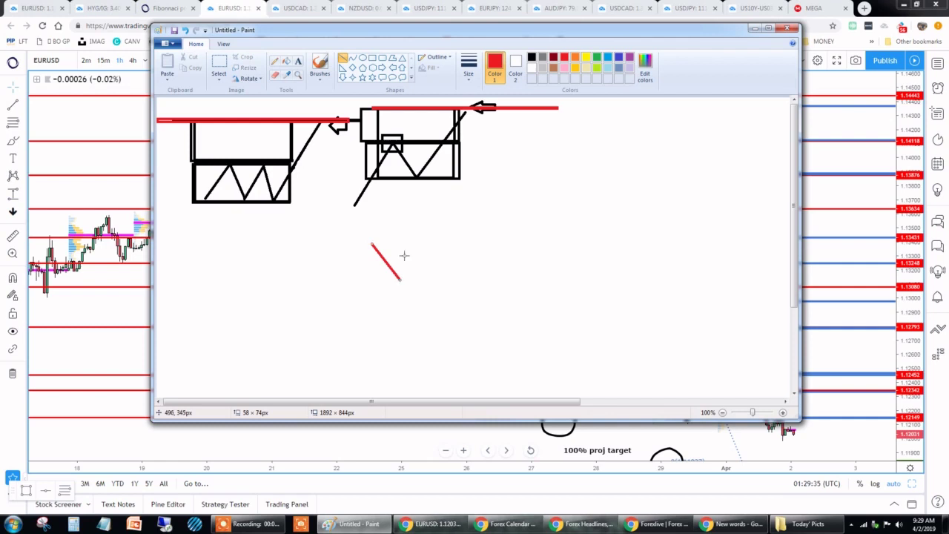
pyautogui.click(185, 30)
pyautogui.click(531, 56)
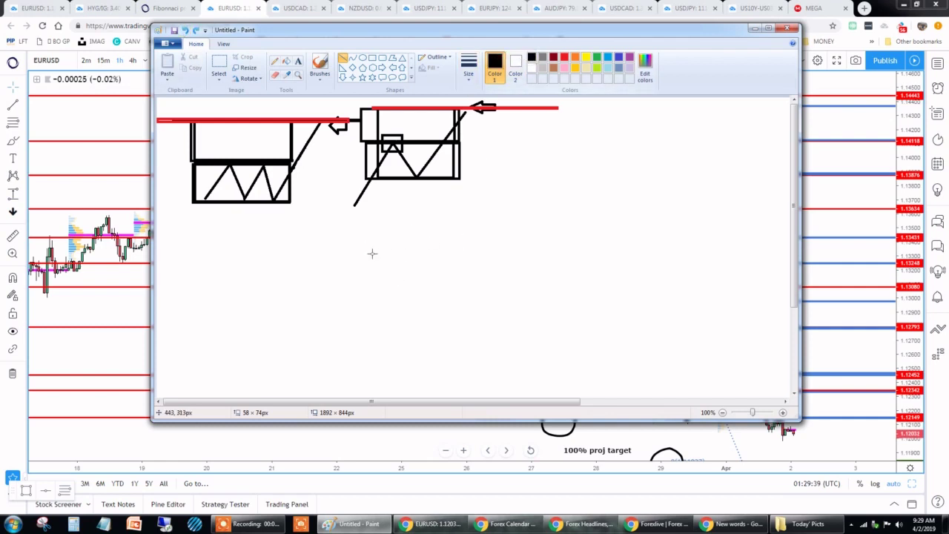
pyautogui.moveTo(375, 263); pyautogui.dragTo(395, 293)
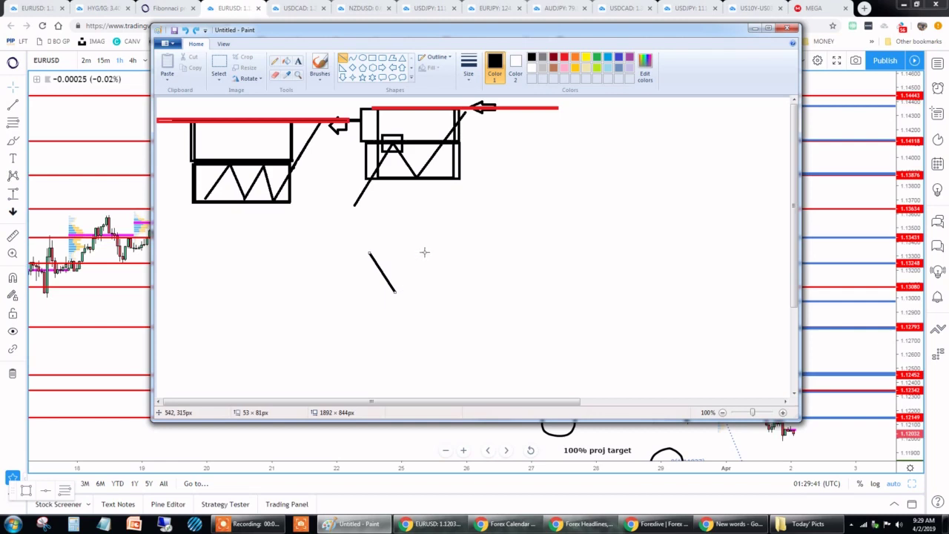
pyautogui.moveTo(425, 252); pyautogui.dragTo(395, 291)
pyautogui.moveTo(431, 259); pyautogui.dragTo(428, 251)
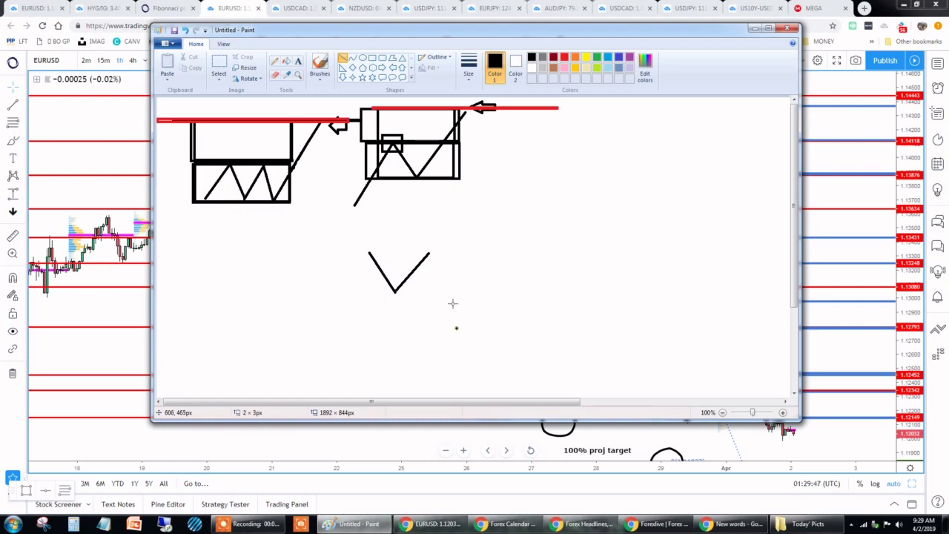
pyautogui.moveTo(457, 328); pyautogui.dragTo(433, 256)
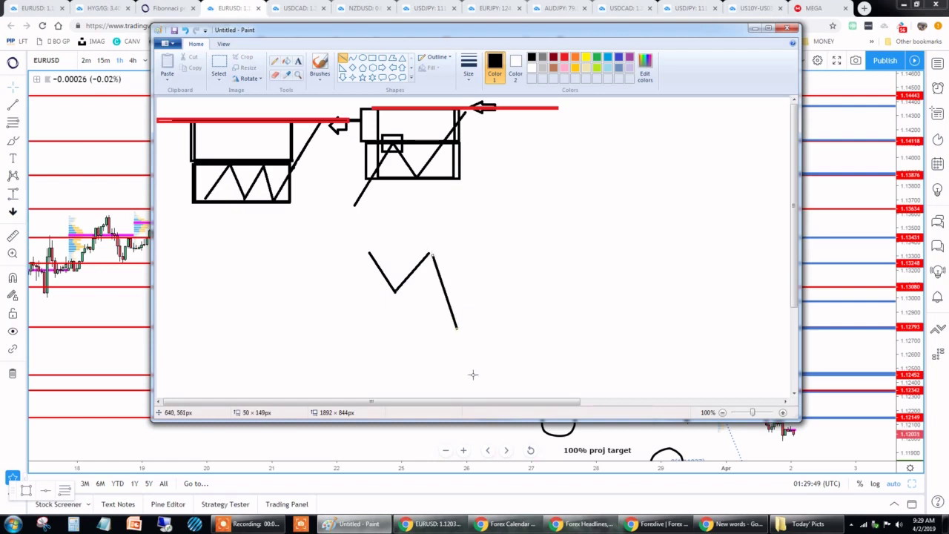
pyautogui.moveTo(468, 327)
pyautogui.mouseDown()
pyautogui.moveTo(482, 309)
pyautogui.moveTo(527, 385)
pyautogui.mouseUp()
pyautogui.moveTo(384, 326); pyautogui.dragTo(583, 324)
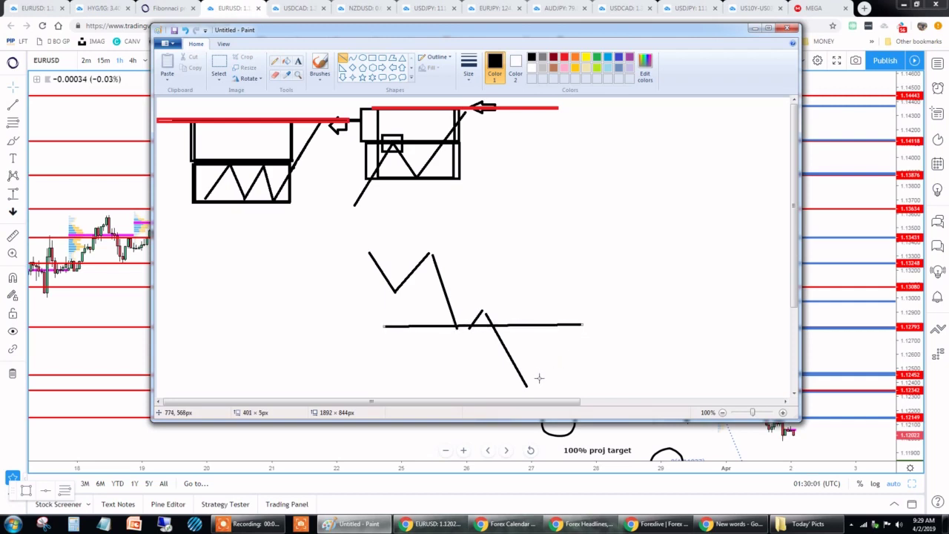
pyautogui.moveTo(532, 383)
pyautogui.mouseDown()
pyautogui.moveTo(567, 322)
pyautogui.moveTo(601, 380)
pyautogui.mouseUp()
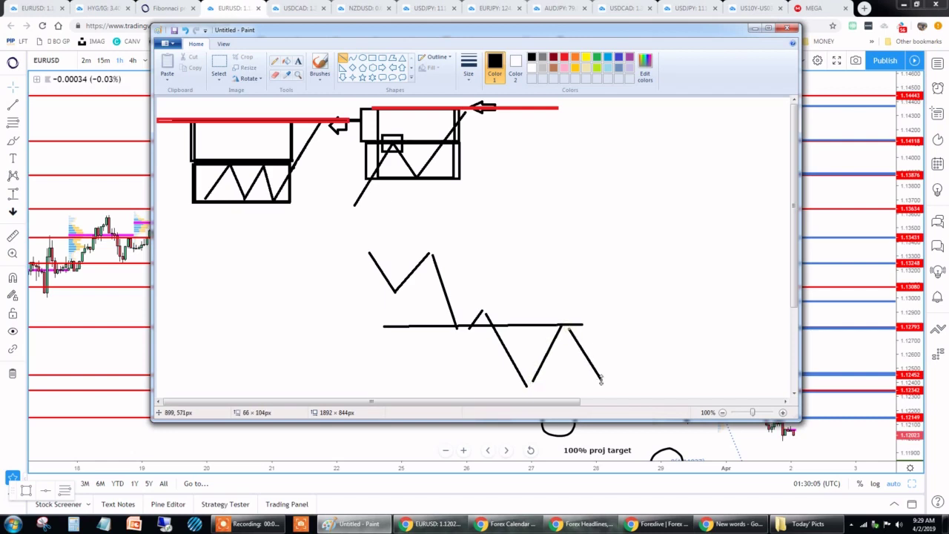
# - Redraw the zigzag's final downward leg in black after undoing a green attempt
pyautogui.click(597, 57)
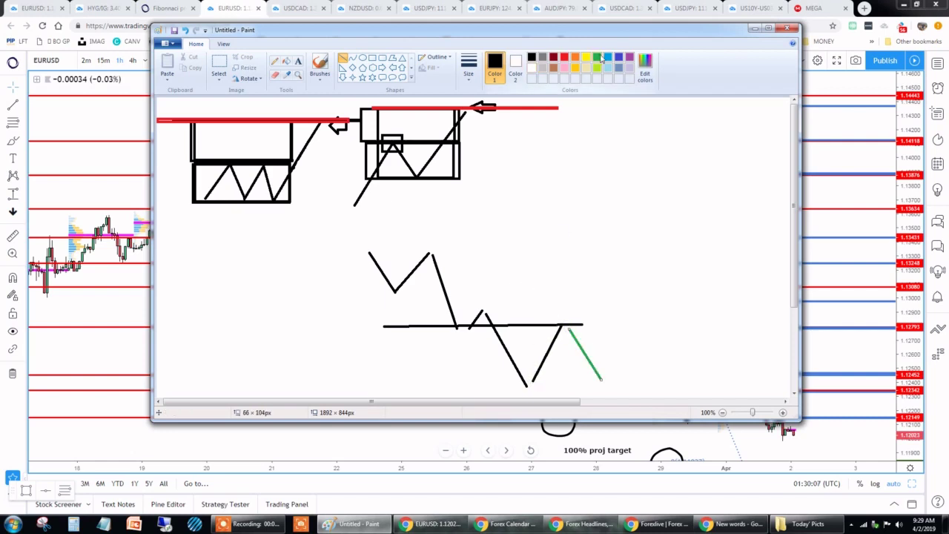
pyautogui.click(372, 59)
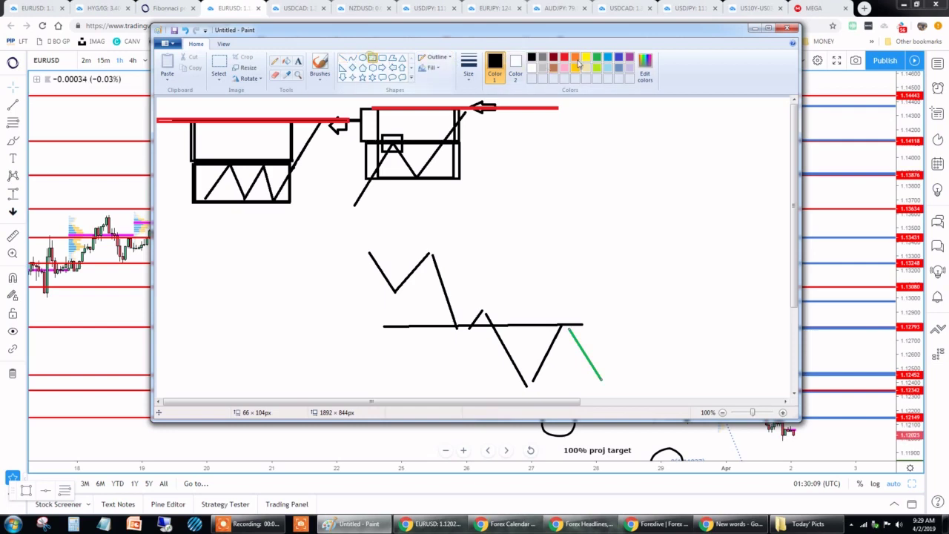
pyautogui.click(609, 57)
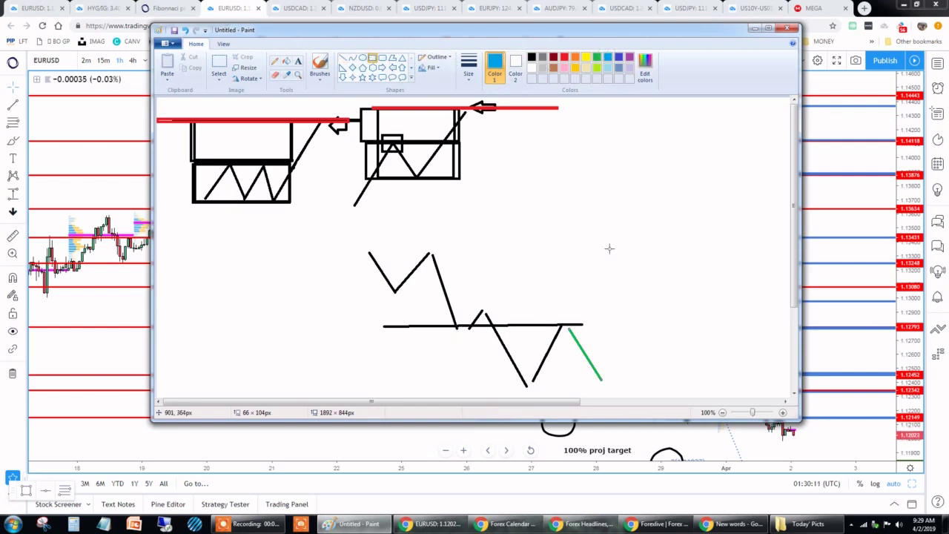
pyautogui.click(184, 30)
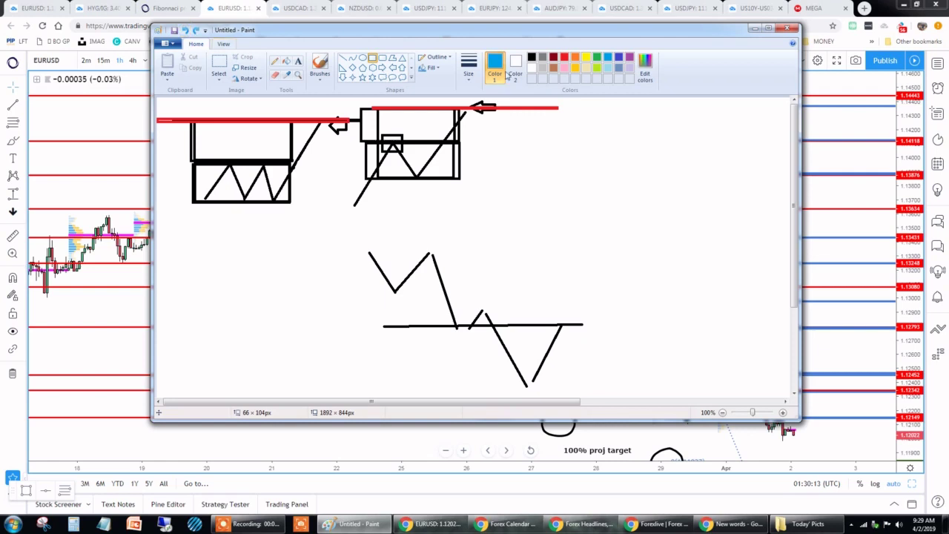
pyautogui.click(531, 56)
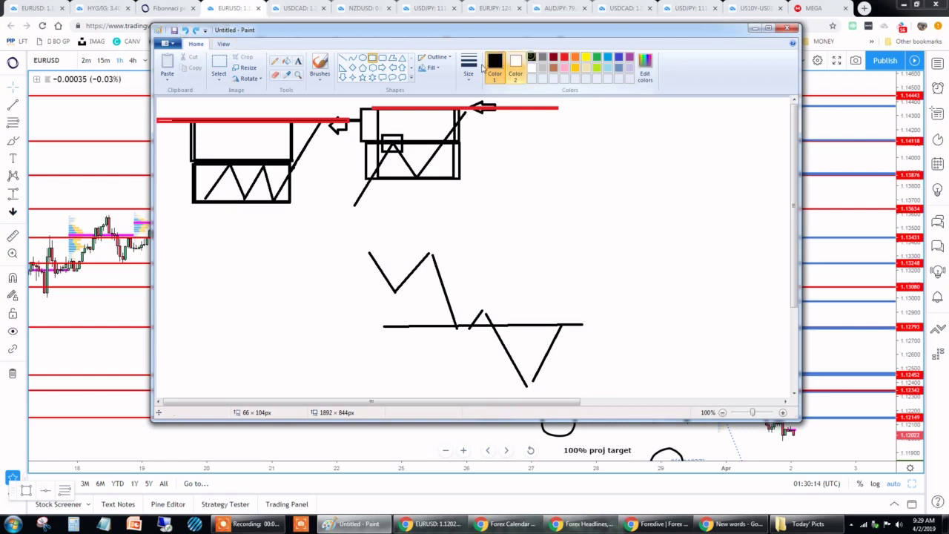
pyautogui.click(342, 59)
pyautogui.moveTo(566, 329); pyautogui.dragTo(606, 386)
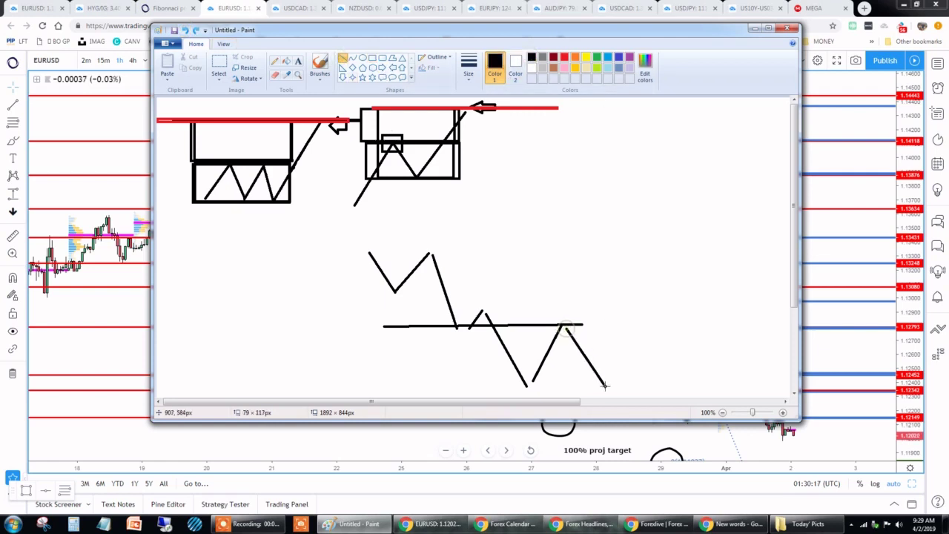
# - Box both touches of the level in blue, then return to the EURUSD chart
pyautogui.click(372, 58)
pyautogui.click(608, 57)
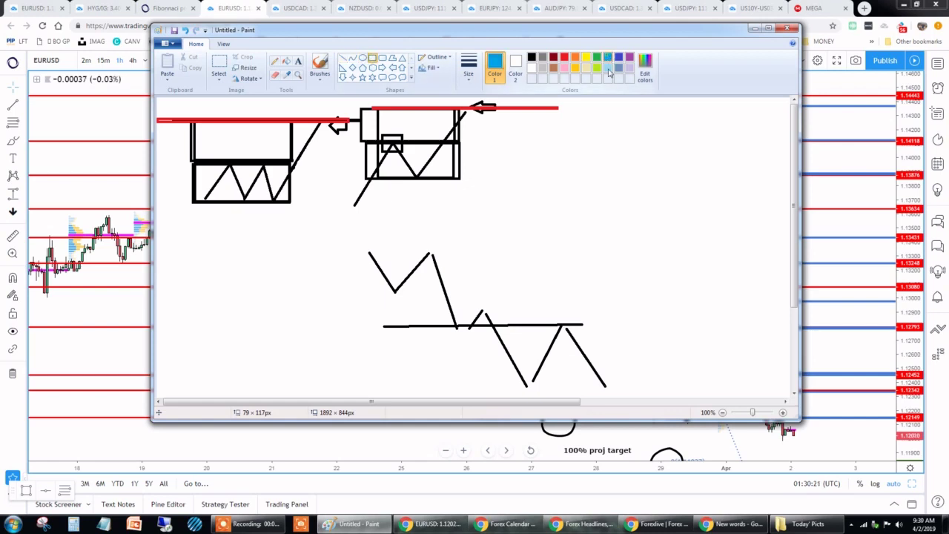
pyautogui.moveTo(443, 317); pyautogui.dragTo(474, 334)
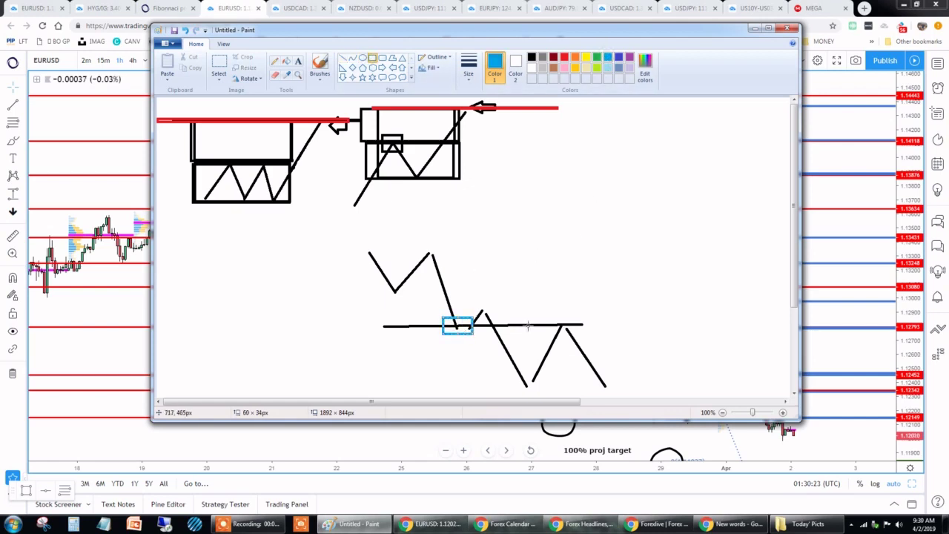
pyautogui.moveTo(548, 316); pyautogui.dragTo(581, 336)
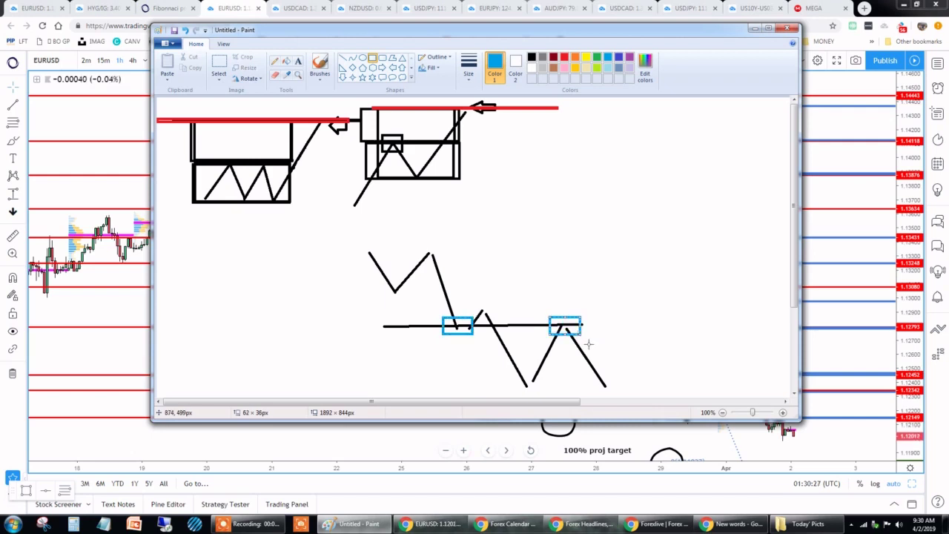
pyautogui.click(95, 158)
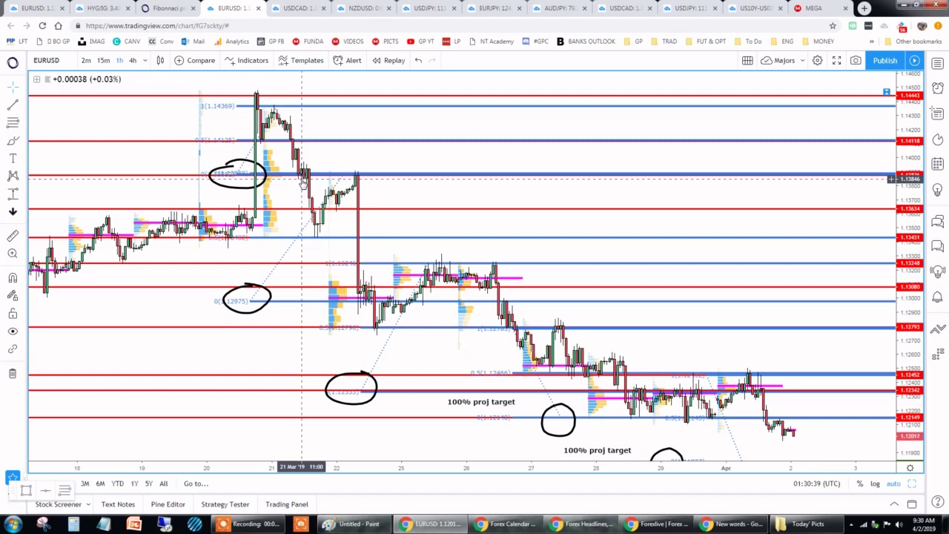
# - Move the drawing at the 1.1387 level and paste a copy onto the EURUSD chart
pyautogui.click(359, 176)
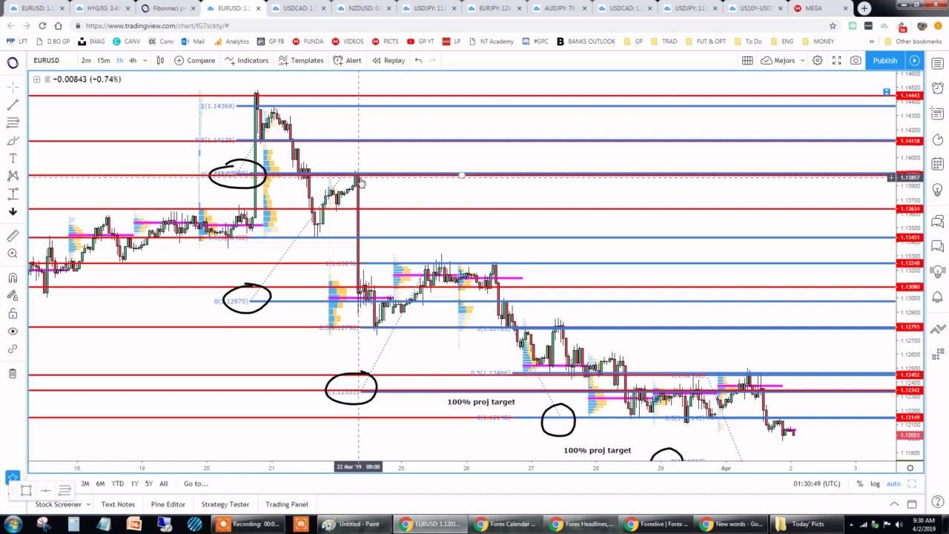
pyautogui.moveTo(359, 177); pyautogui.dragTo(445, 208)
pyautogui.rightClick(438, 222)
pyautogui.click(393, 223)
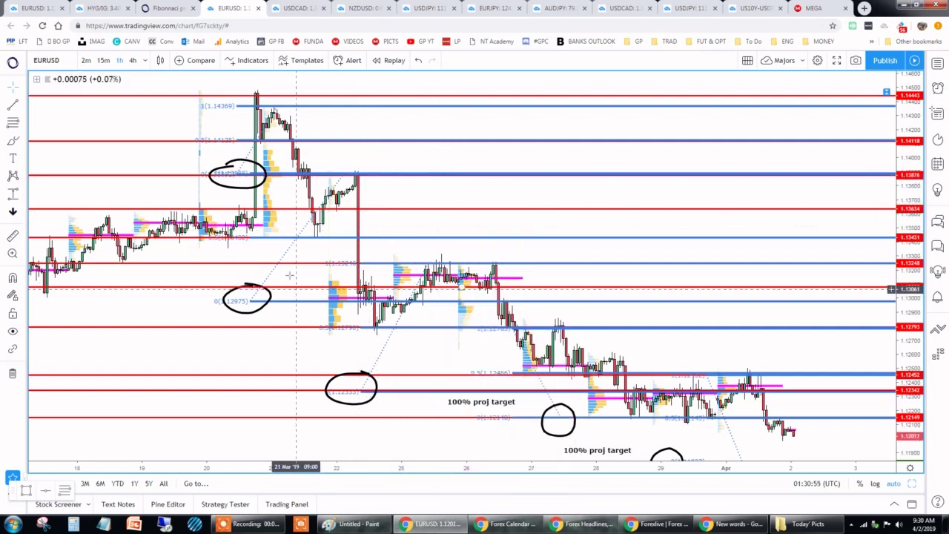
pyautogui.hotkey('ctrl', 'v')
# - Drag the Fibonacci 0 anchor down to 1.12966, then check a price distance with the Measure tool
pyautogui.moveTo(272, 267)
pyautogui.mouseDown()
pyautogui.moveTo(307, 250)
pyautogui.moveTo(304, 263)
pyautogui.moveTo(294, 234)
pyautogui.moveTo(288, 288)
pyautogui.moveTo(268, 302)
pyautogui.mouseUp()
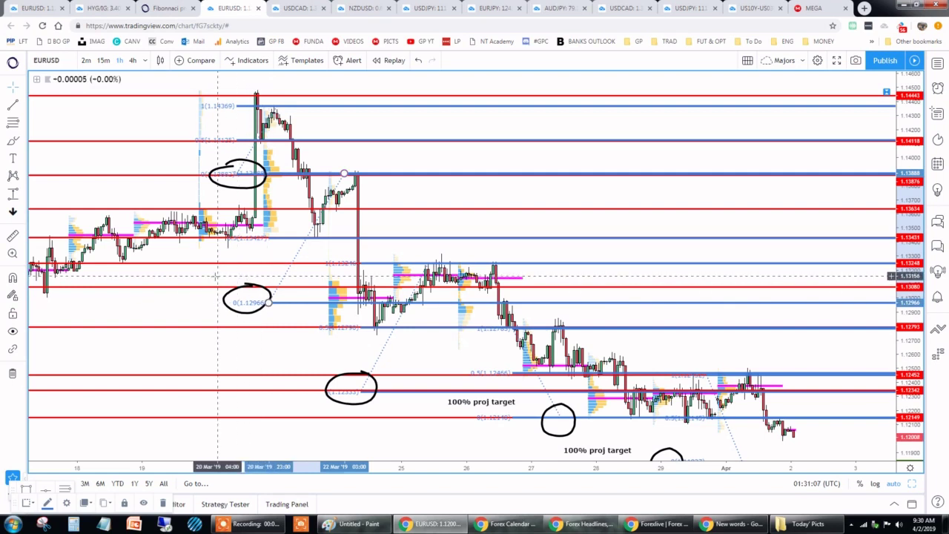
pyautogui.click(312, 306)
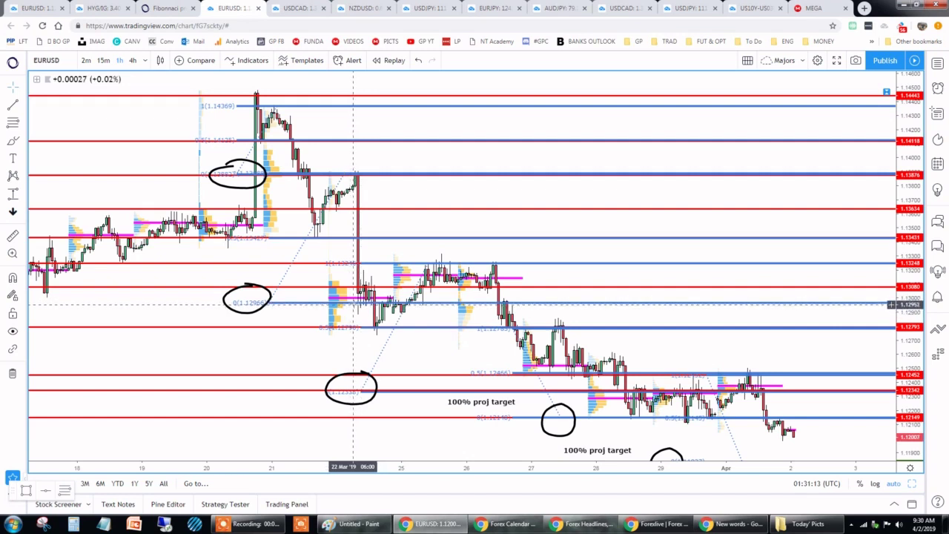
pyautogui.keyDown('shift'); pyautogui.click(350, 302); pyautogui.keyUp('shift')
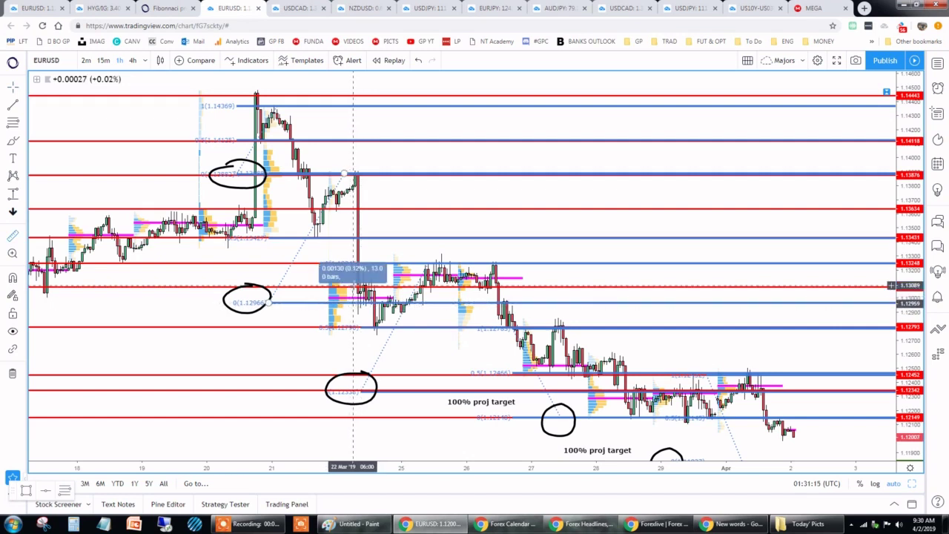
pyautogui.click(356, 286)
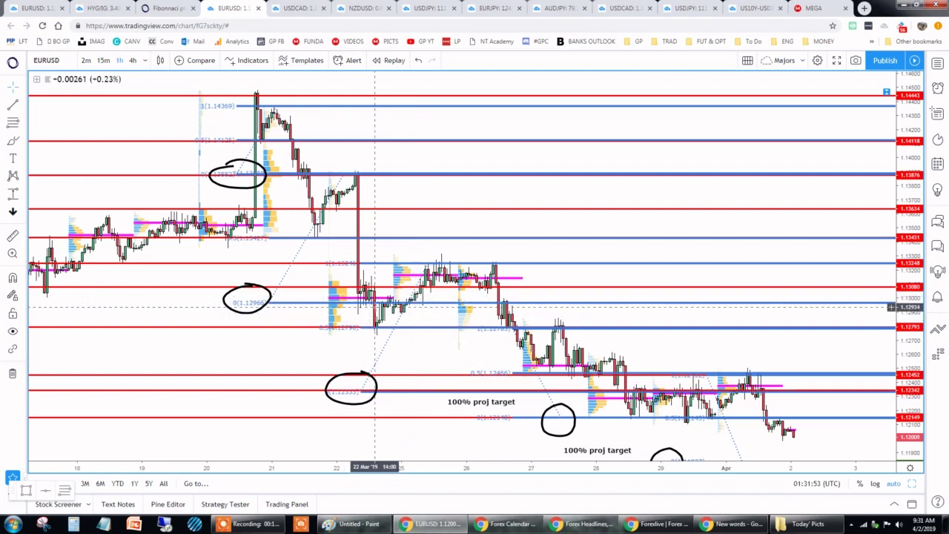
# - Draw two small freehand brush circles around the candle clusters at the 1.13000 level
pyautogui.click(13, 141)
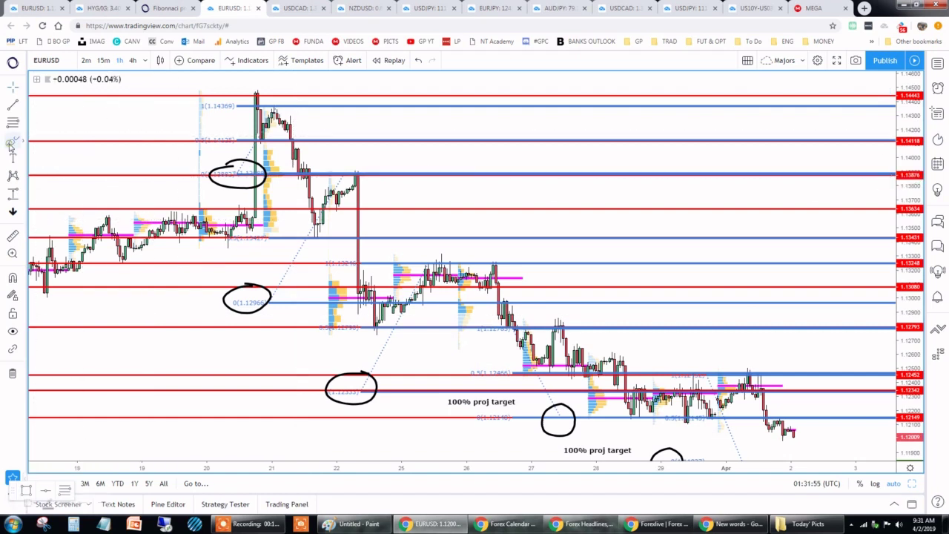
pyautogui.moveTo(418, 297)
pyautogui.mouseDown()
pyautogui.moveTo(414, 308)
pyautogui.moveTo(420, 297)
pyautogui.mouseUp()
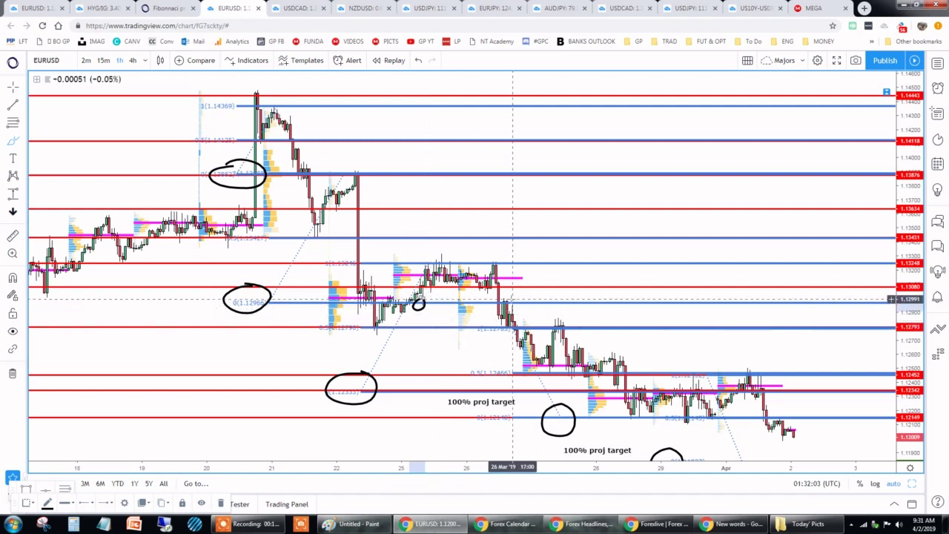
pyautogui.moveTo(511, 297)
pyautogui.mouseDown()
pyautogui.moveTo(492, 306)
pyautogui.moveTo(514, 304)
pyautogui.moveTo(507, 294)
pyautogui.mouseUp()
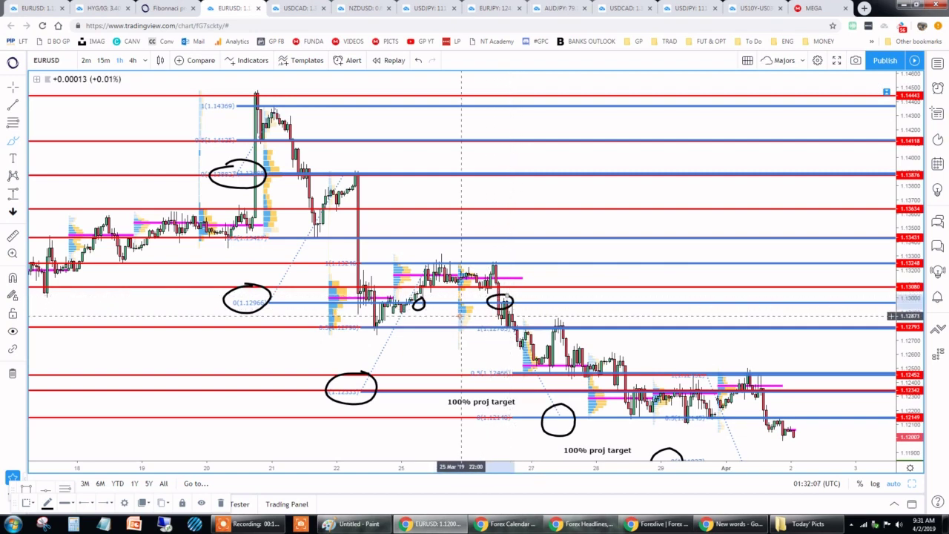
pyautogui.click(445, 313)
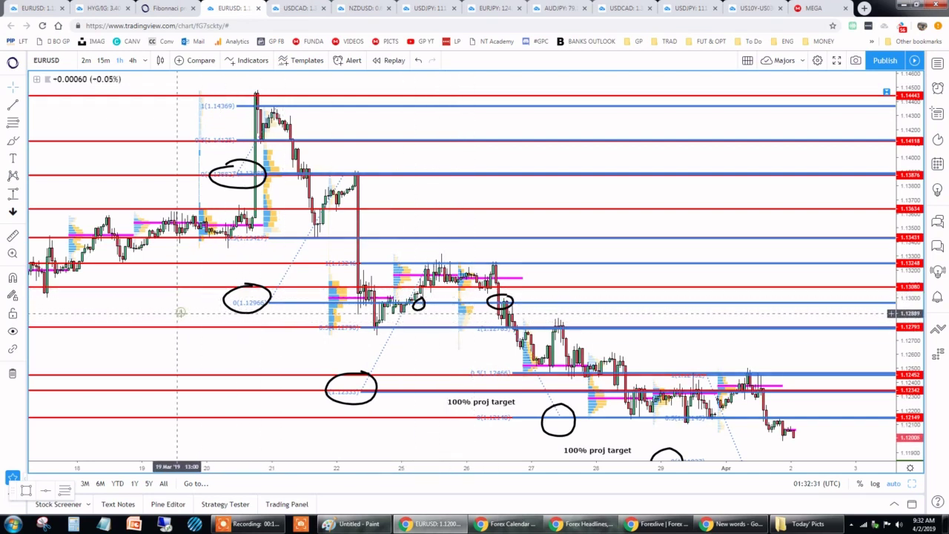
# - Move the lowest Fibonacci projection's lower anchor so its 0 level rests on the green 1.11819 line
pyautogui.moveTo(180, 313); pyautogui.dragTo(143, 313)
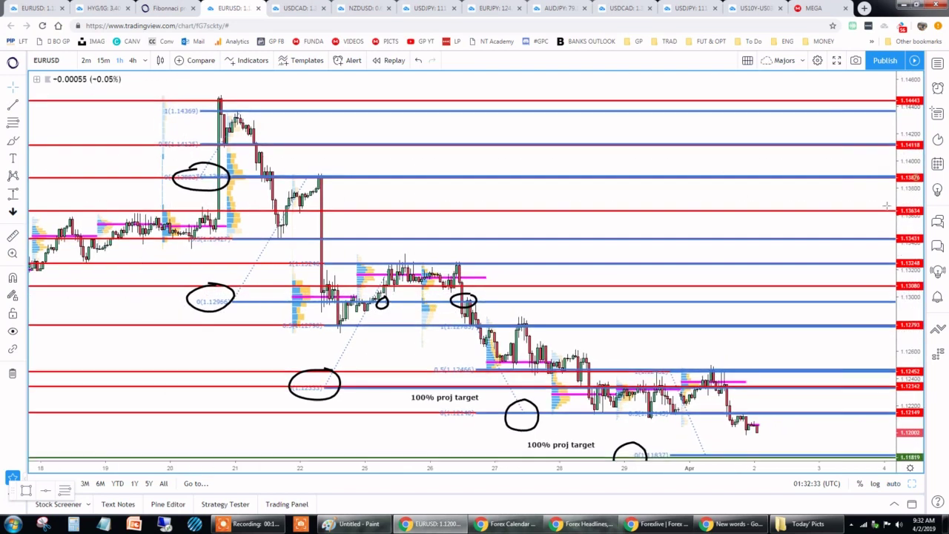
pyautogui.moveTo(887, 205); pyautogui.dragTo(892, 166)
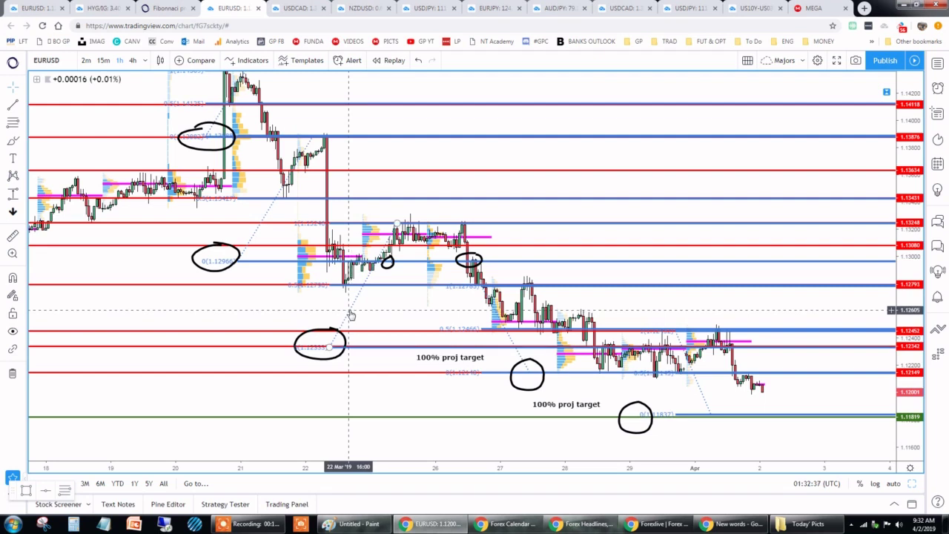
pyautogui.moveTo(328, 346)
pyautogui.mouseDown()
pyautogui.moveTo(400, 266)
pyautogui.moveTo(362, 321)
pyautogui.moveTo(330, 346)
pyautogui.mouseUp()
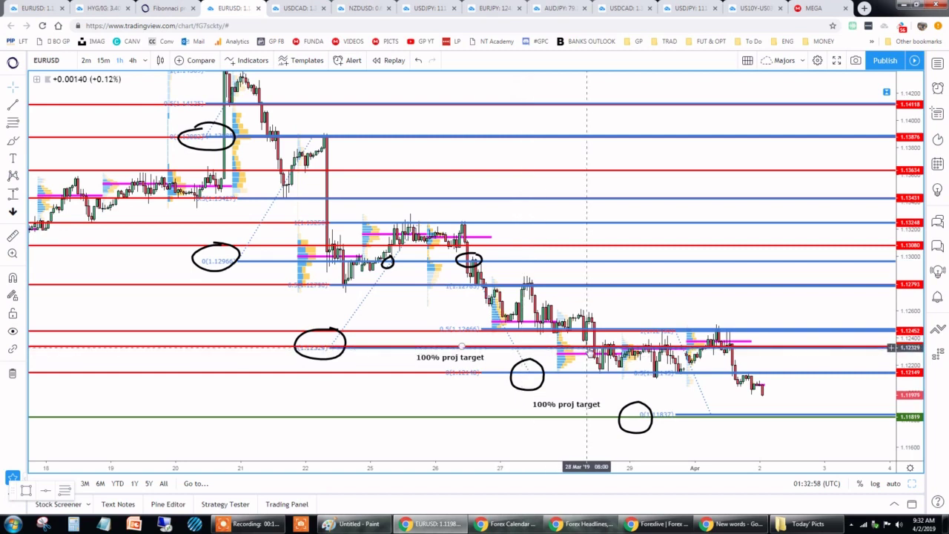
# - Circle the 28 Mar touch of 1.12342 with a freehand ellipse, then briefly measure the recent drop
pyautogui.click(13, 140)
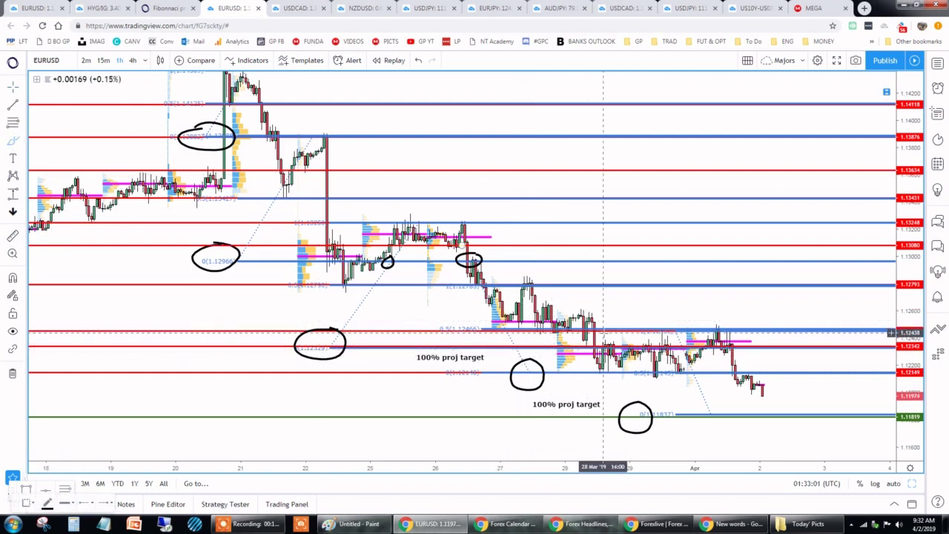
pyautogui.moveTo(595, 338); pyautogui.dragTo(590, 340)
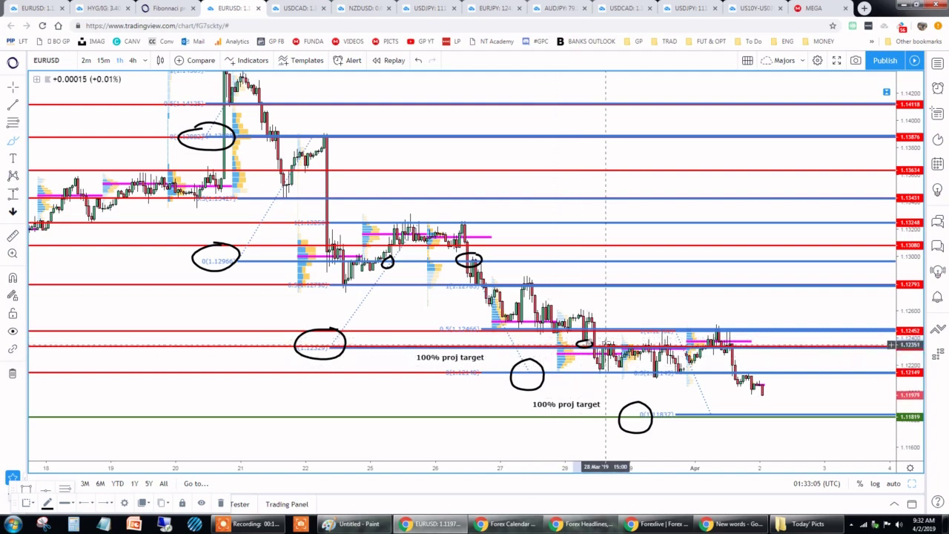
pyautogui.press('Escape')
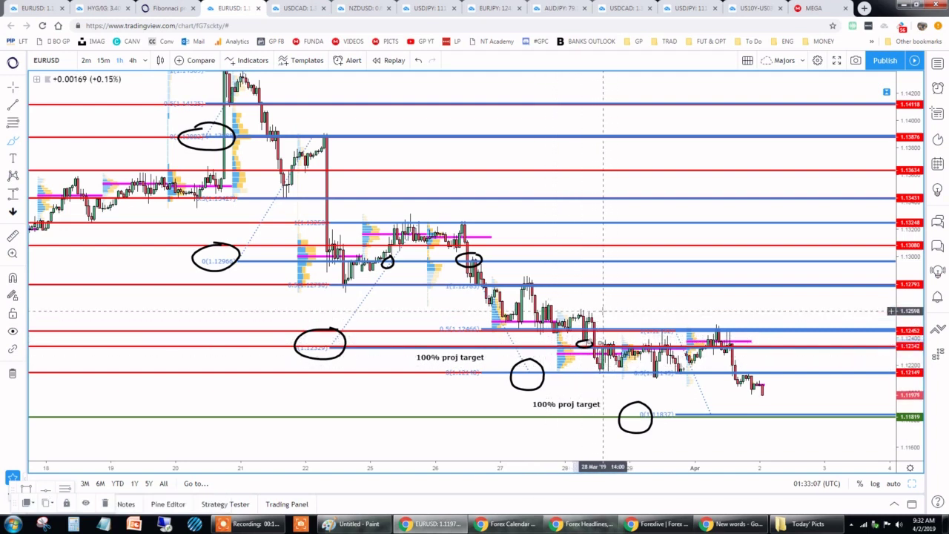
pyautogui.click(619, 305)
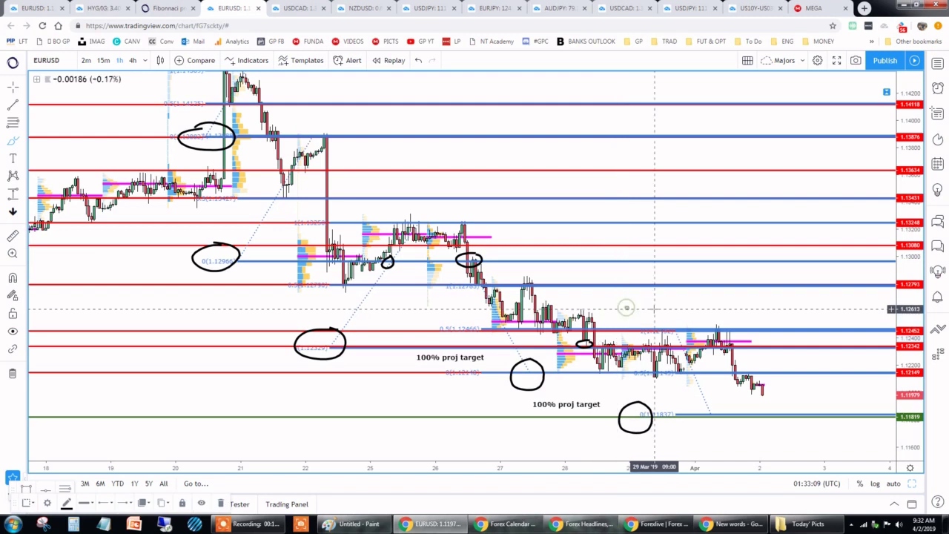
pyautogui.rightClick(620, 305)
pyautogui.keyDown('shift'); pyautogui.click(615, 308); pyautogui.keyUp('shift')
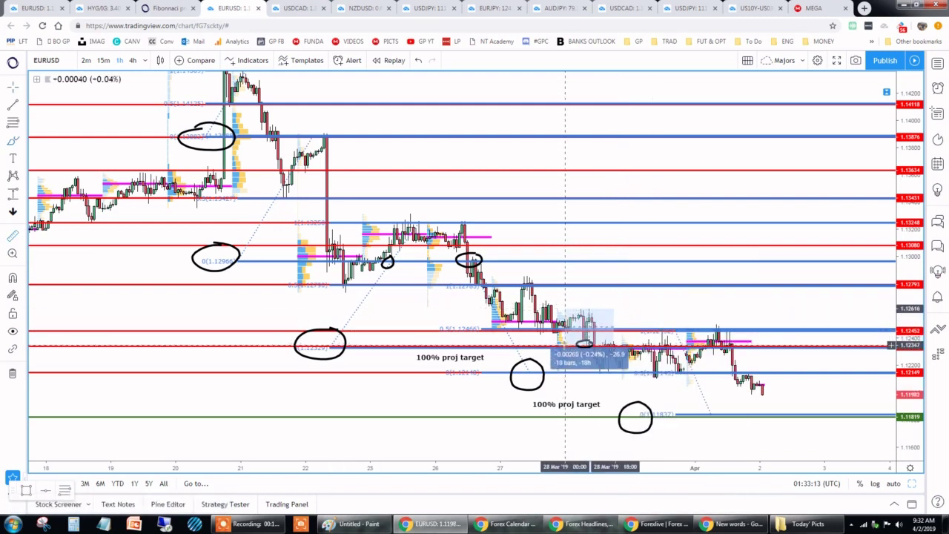
pyautogui.click(565, 345)
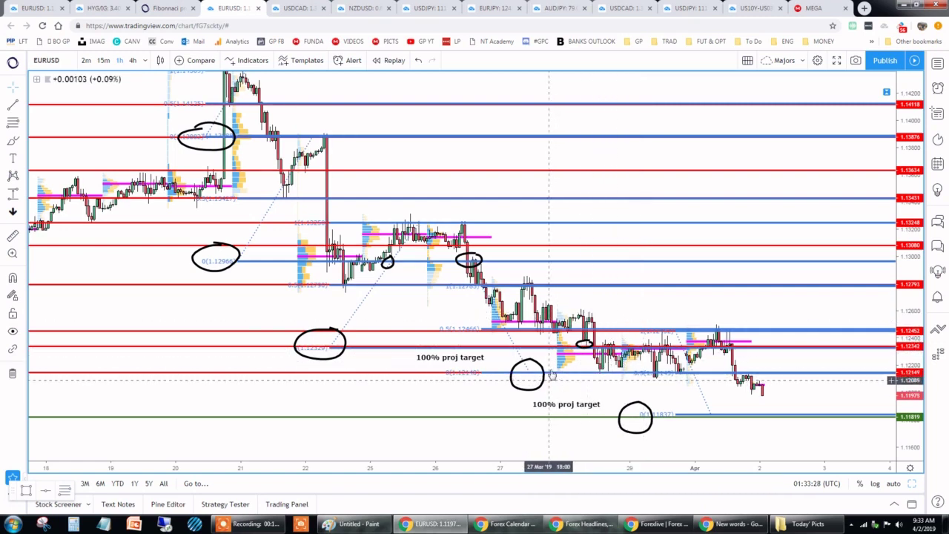
# - Raise the projection's lower anchor so 0.5 sits at 1.12478, and shift the upper 100% proj target label right
pyautogui.moveTo(498, 315)
pyautogui.mouseDown()
pyautogui.moveTo(490, 314)
pyautogui.moveTo(527, 280)
pyautogui.mouseUp()
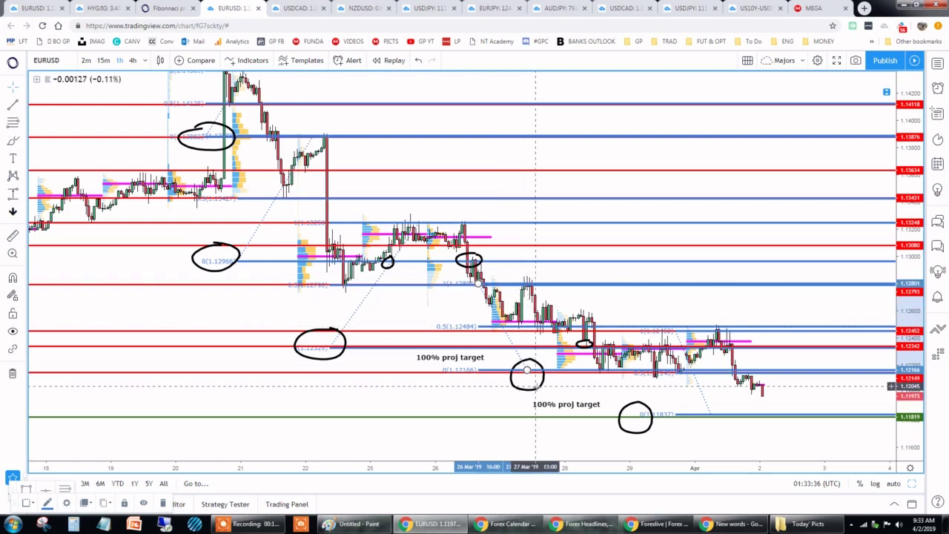
pyautogui.moveTo(526, 369)
pyautogui.mouseDown()
pyautogui.moveTo(519, 357)
pyautogui.moveTo(525, 370)
pyautogui.mouseUp()
pyautogui.click(471, 393)
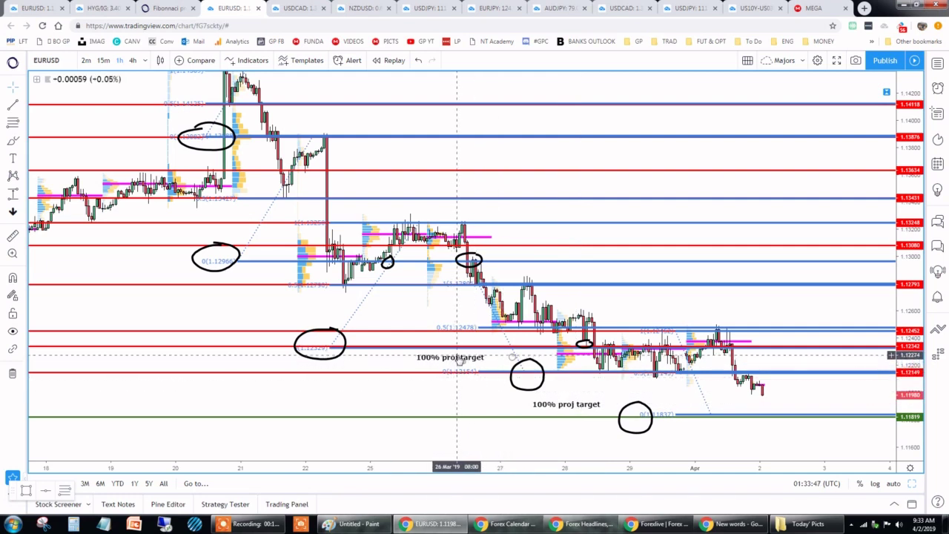
pyautogui.moveTo(457, 356); pyautogui.dragTo(476, 359)
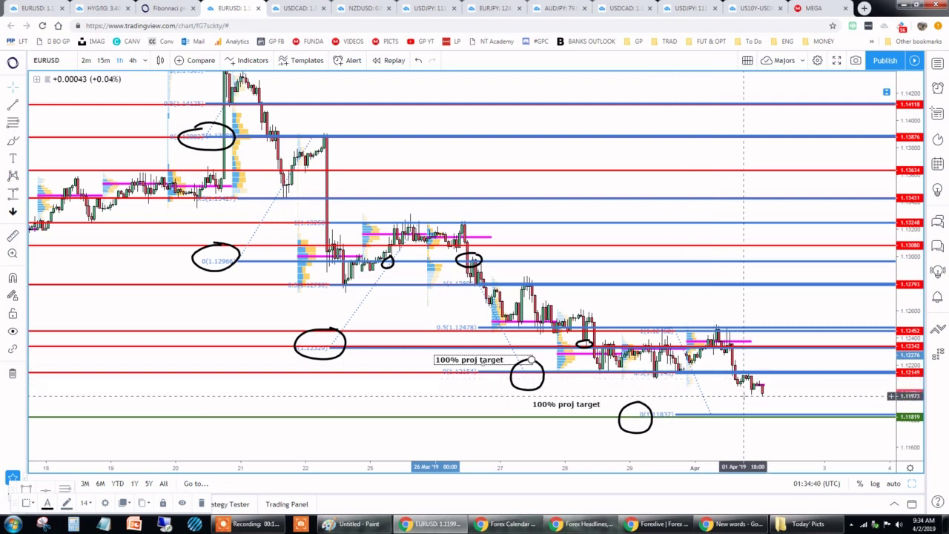
pyautogui.click(735, 392)
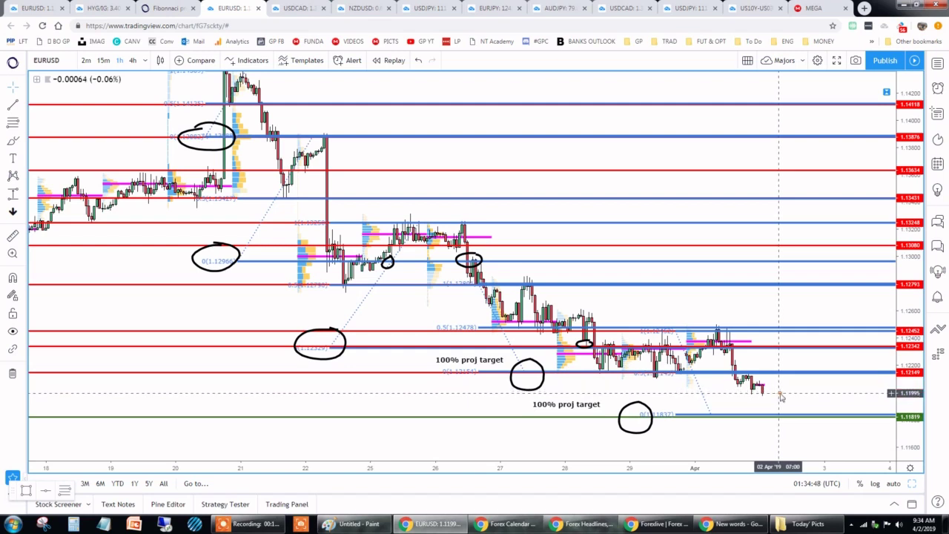
# - Drag the lower projection's bottom anchor down to just above the green 1.11819 line
pyautogui.rightClick(778, 393)
pyautogui.click(706, 412)
pyautogui.moveTo(706, 412)
pyautogui.mouseDown()
pyautogui.moveTo(714, 419)
pyautogui.moveTo(703, 393)
pyautogui.moveTo(719, 326)
pyautogui.mouseUp()
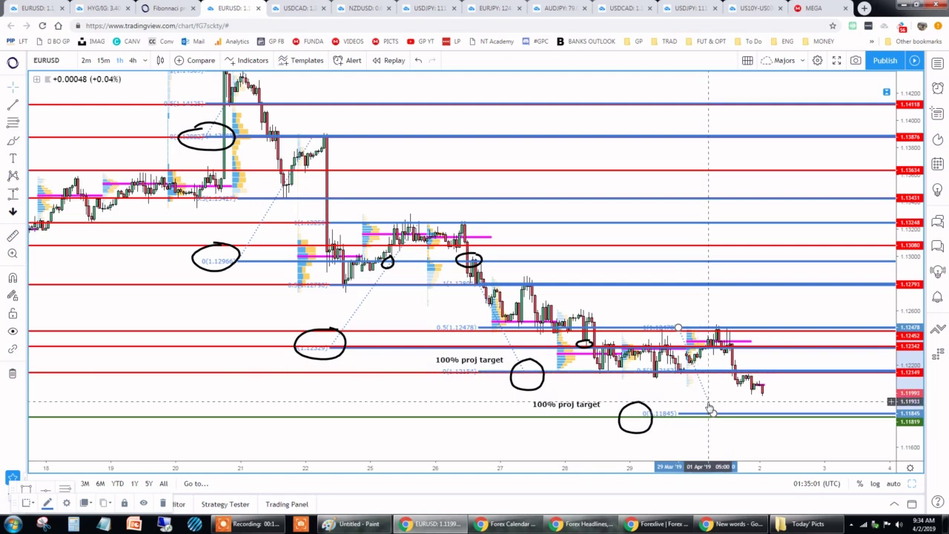
pyautogui.moveTo(712, 417); pyautogui.dragTo(717, 409)
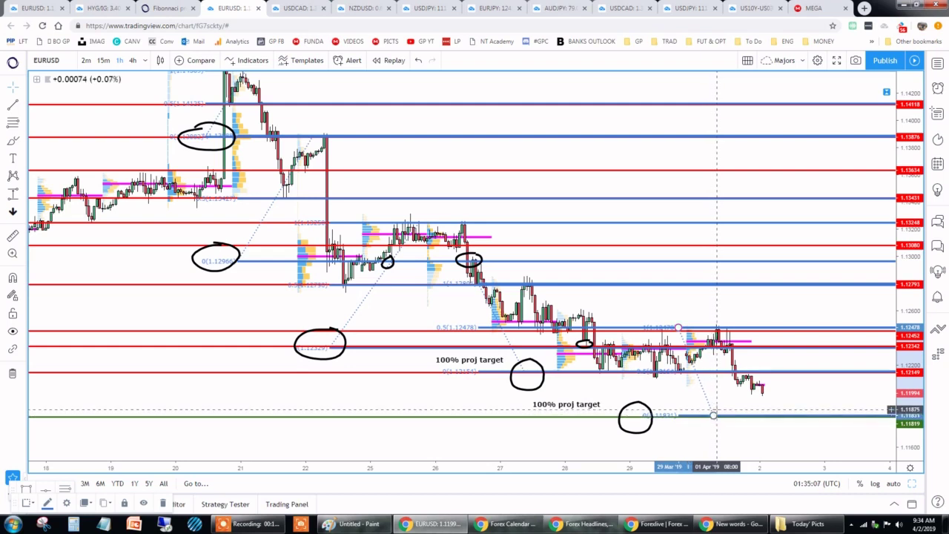
pyautogui.click(734, 408)
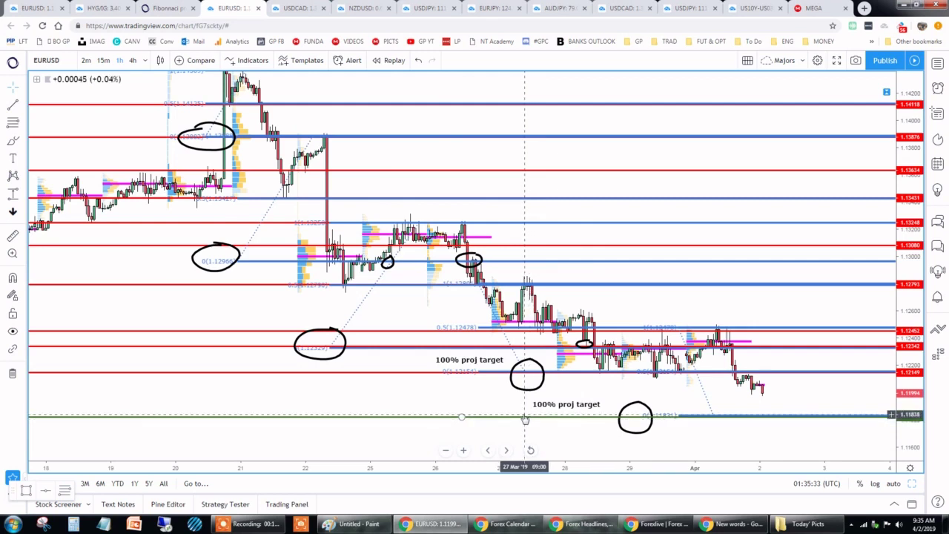
# - Zoom out and back in, glance at USDCAD, then restore the layout and maximize the USDJPY 1-hour chart
pyautogui.scroll(-3, 524, 420)
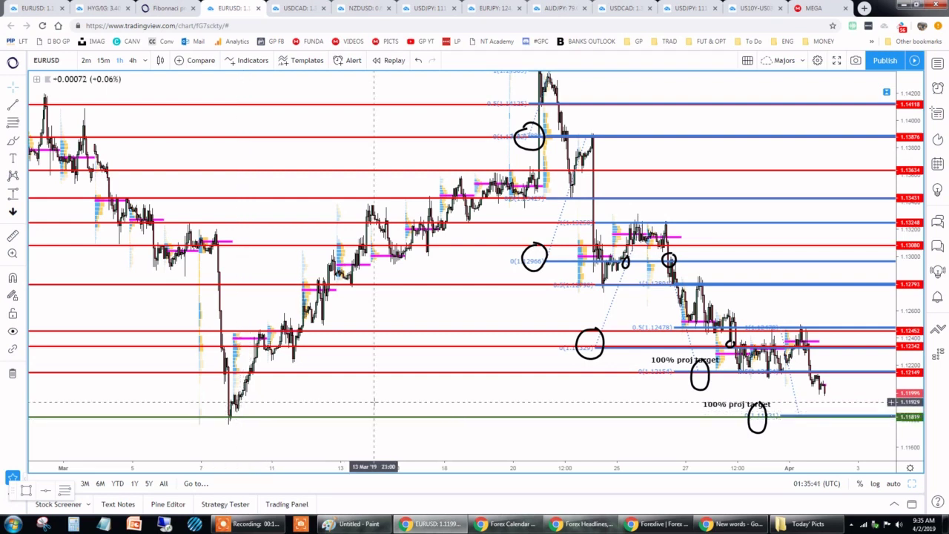
pyautogui.scroll(5, 375, 403)
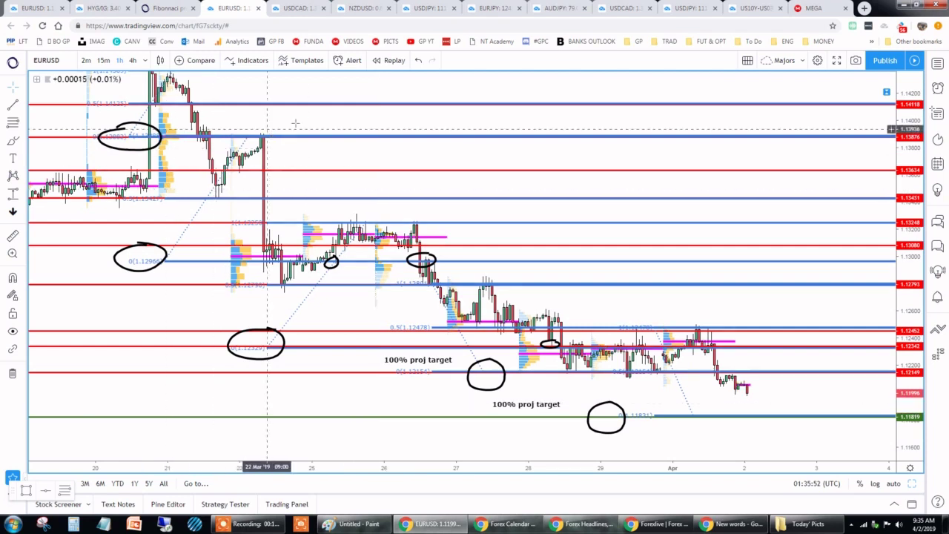
pyautogui.click(296, 9)
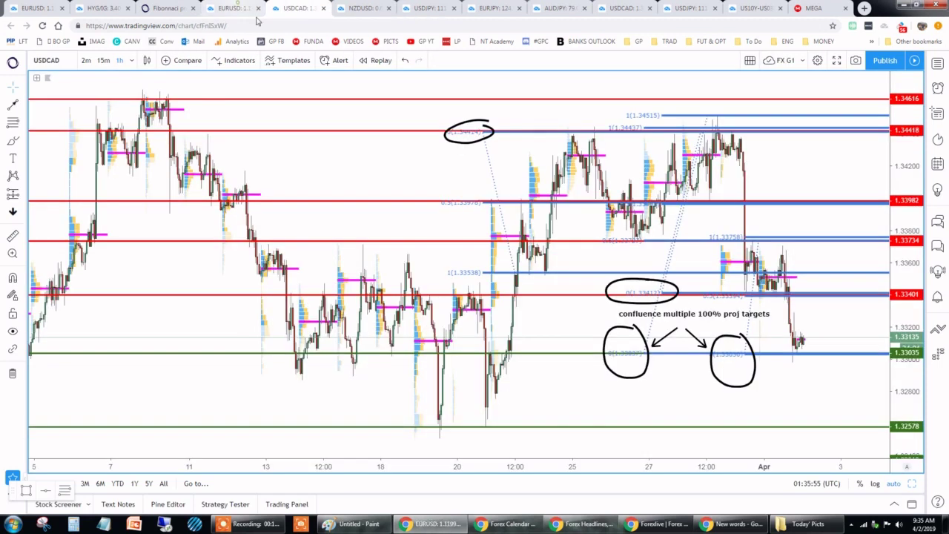
pyautogui.click(234, 8)
pyautogui.click(912, 485)
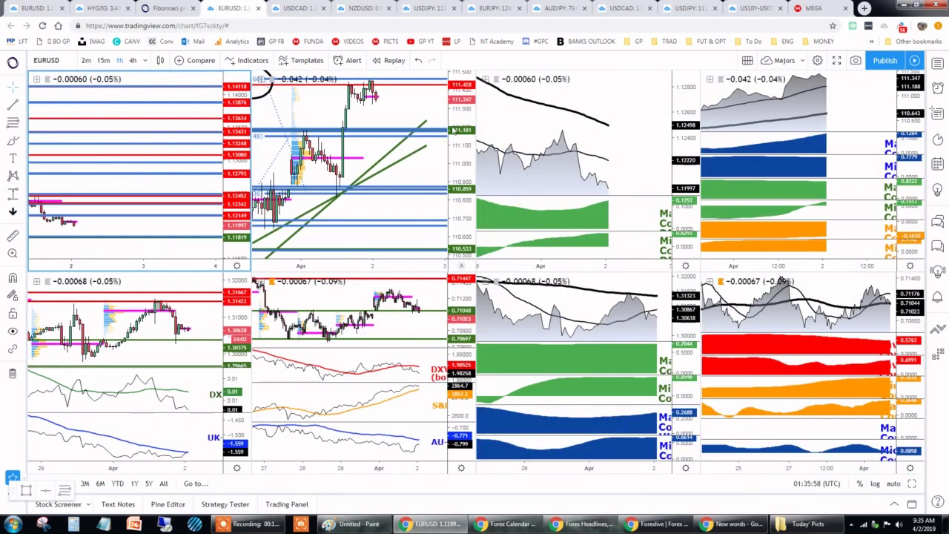
pyautogui.click(913, 483)
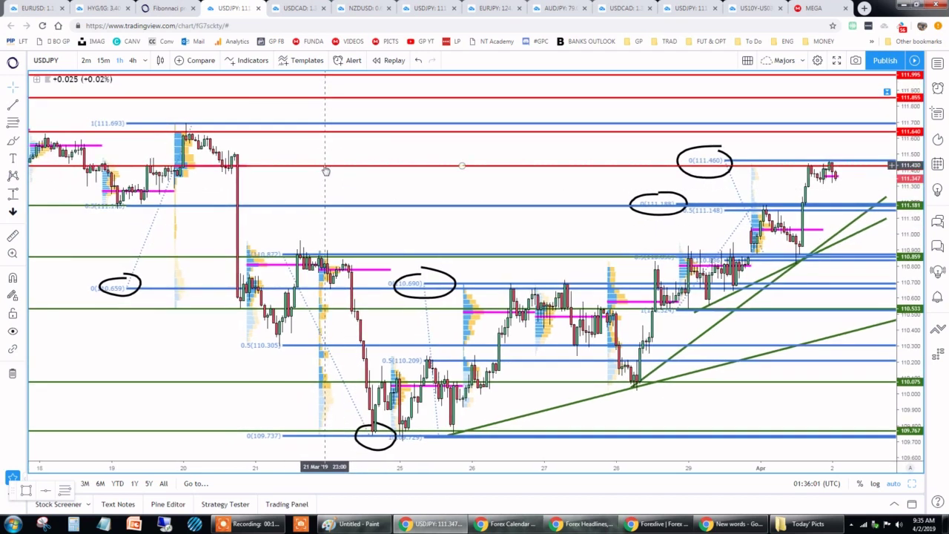
pyautogui.click(324, 162)
pyautogui.moveTo(359, 181)
pyautogui.mouseDown()
pyautogui.moveTo(417, 183)
pyautogui.moveTo(337, 188)
pyautogui.mouseUp()
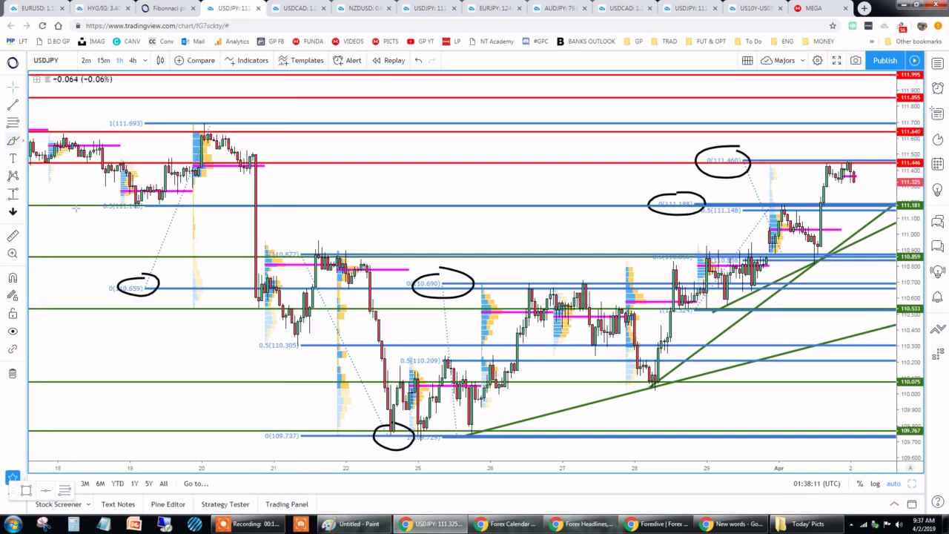
# - Circle the swing points on 21, 22 and 26 Mar, then nudge the lower Fibonacci retracement down to 109.728
pyautogui.moveTo(304, 285); pyautogui.dragTo(301, 297)
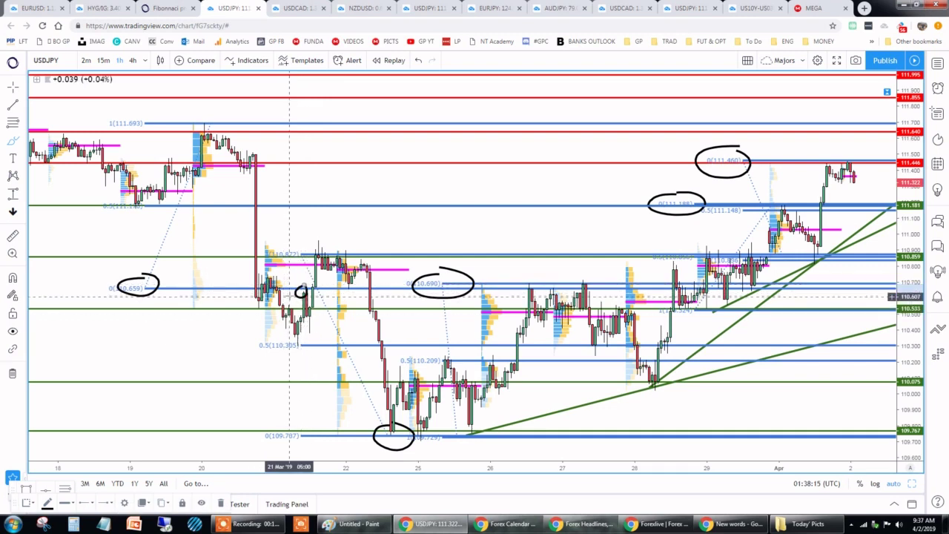
pyautogui.moveTo(346, 282)
pyautogui.mouseDown()
pyautogui.moveTo(340, 288)
pyautogui.moveTo(353, 285)
pyautogui.mouseUp()
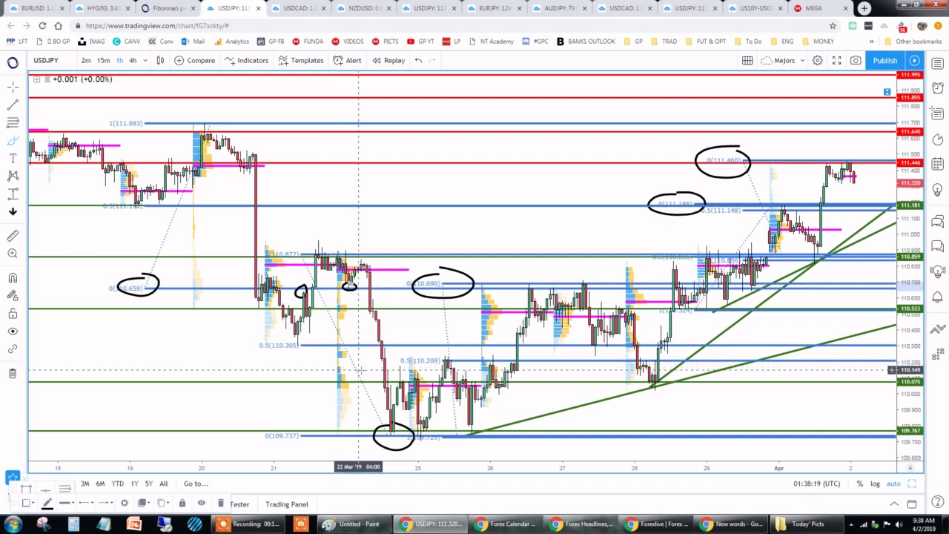
pyautogui.moveTo(530, 276); pyautogui.dragTo(533, 279)
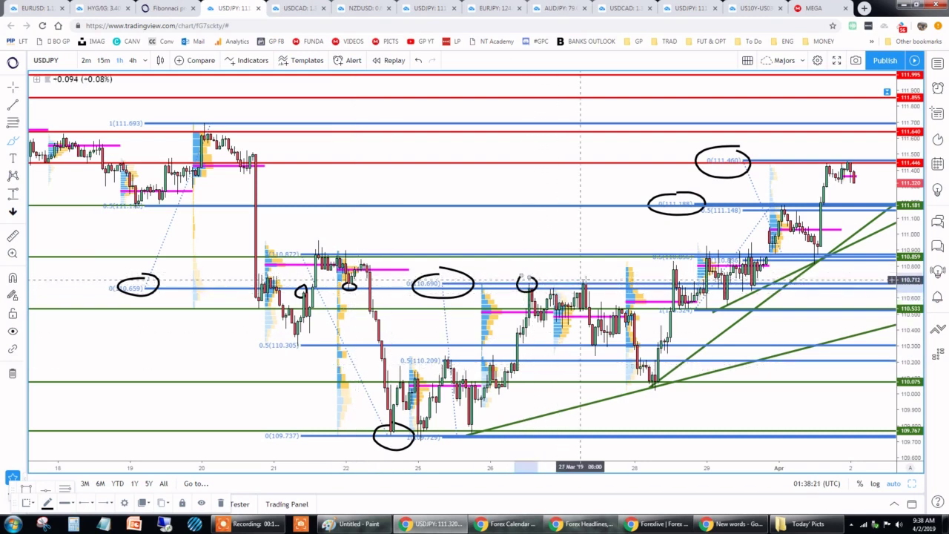
pyautogui.moveTo(596, 275); pyautogui.dragTo(588, 285)
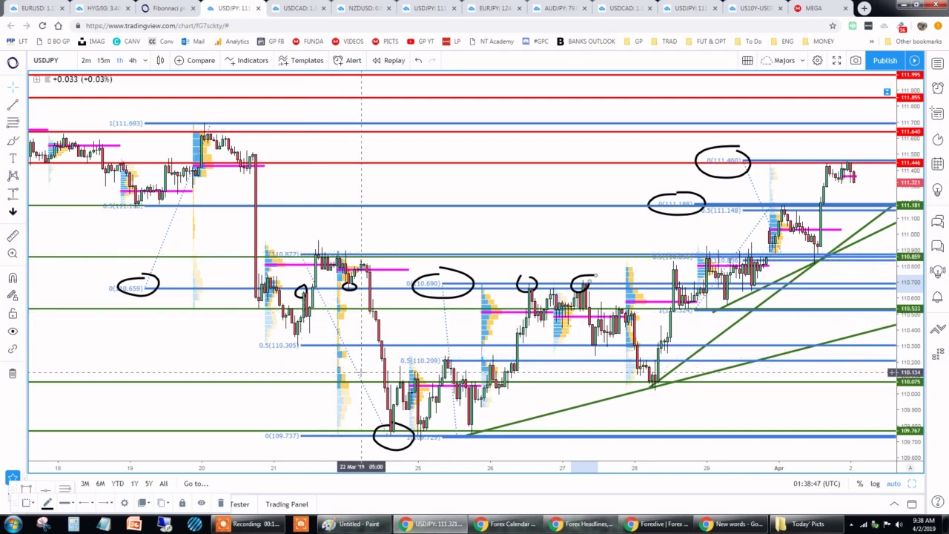
pyautogui.moveTo(359, 376); pyautogui.dragTo(353, 379)
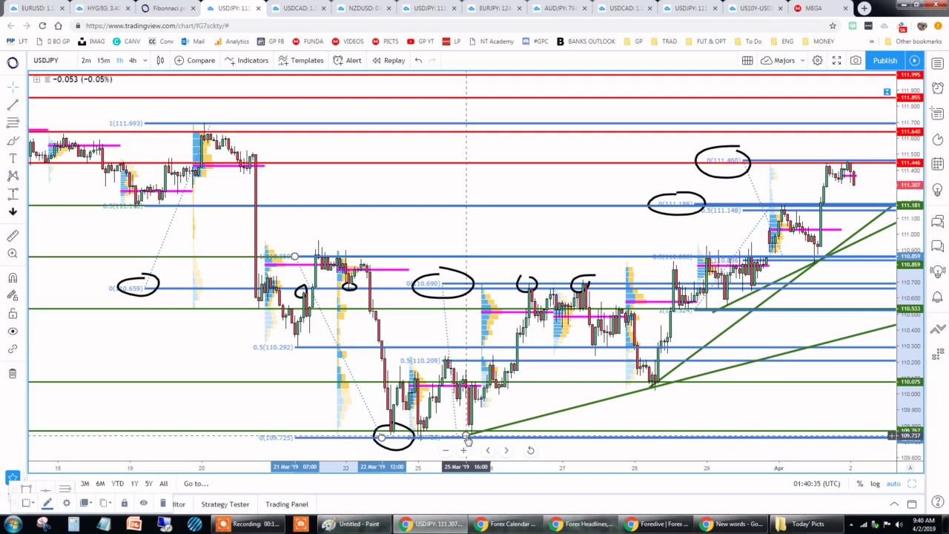
# - Draw a rectangle over the 109.710–109.778 lows from 21 to 26 Mar with a purple border and light-purple fill
pyautogui.click(25, 142)
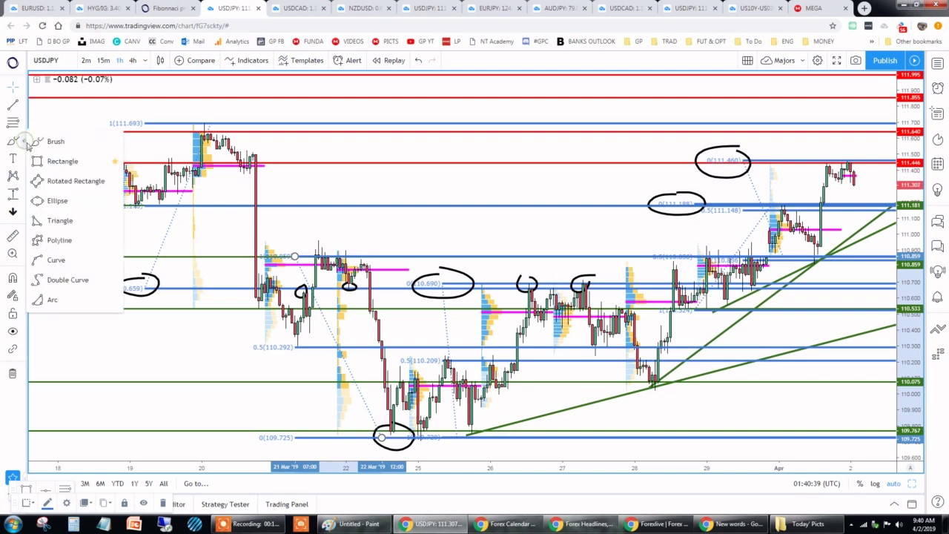
pyautogui.click(62, 161)
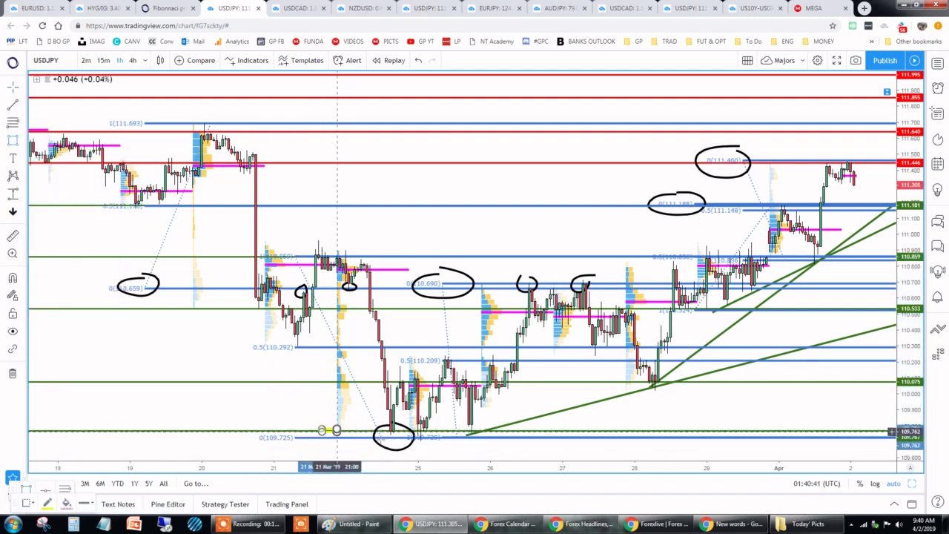
pyautogui.moveTo(337, 431); pyautogui.dragTo(499, 431)
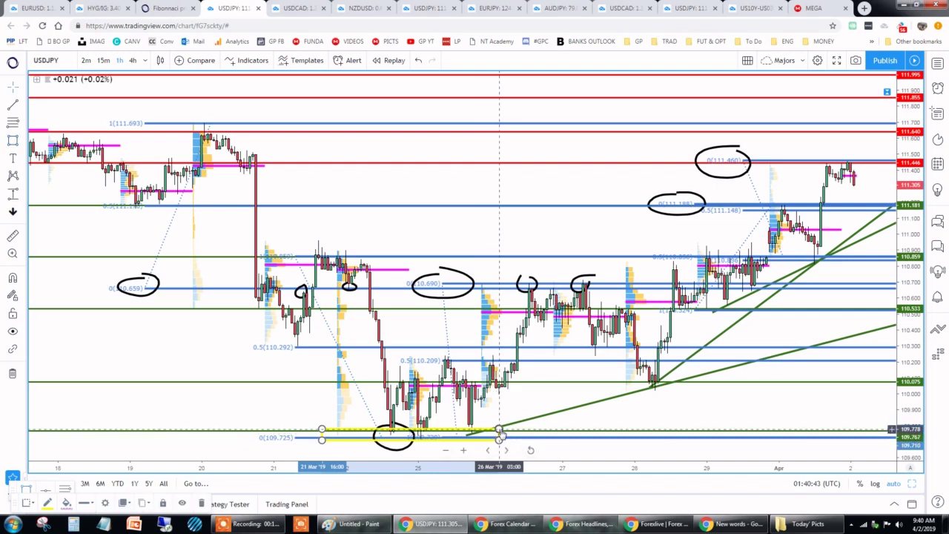
pyautogui.doubleClick(499, 430)
pyautogui.click(447, 270)
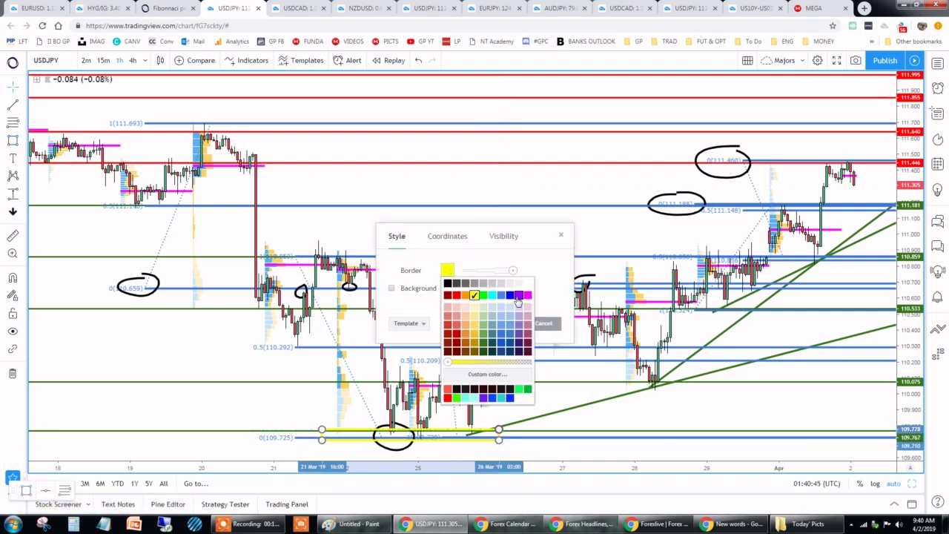
pyautogui.click(519, 296)
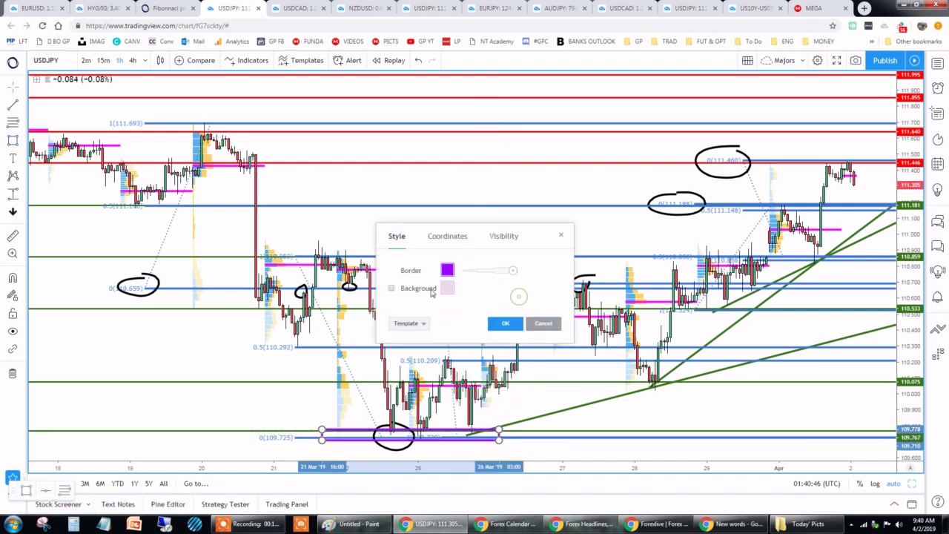
pyautogui.click(392, 289)
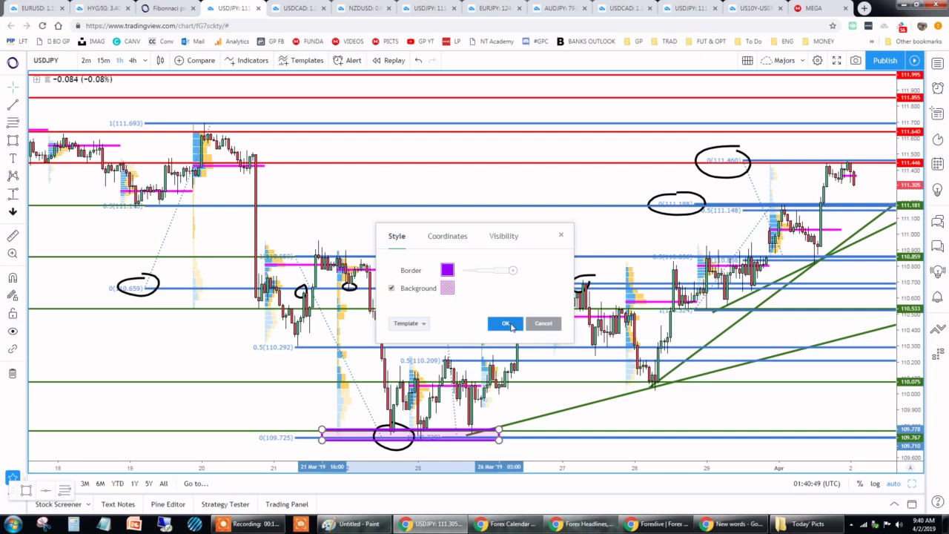
pyautogui.click(507, 324)
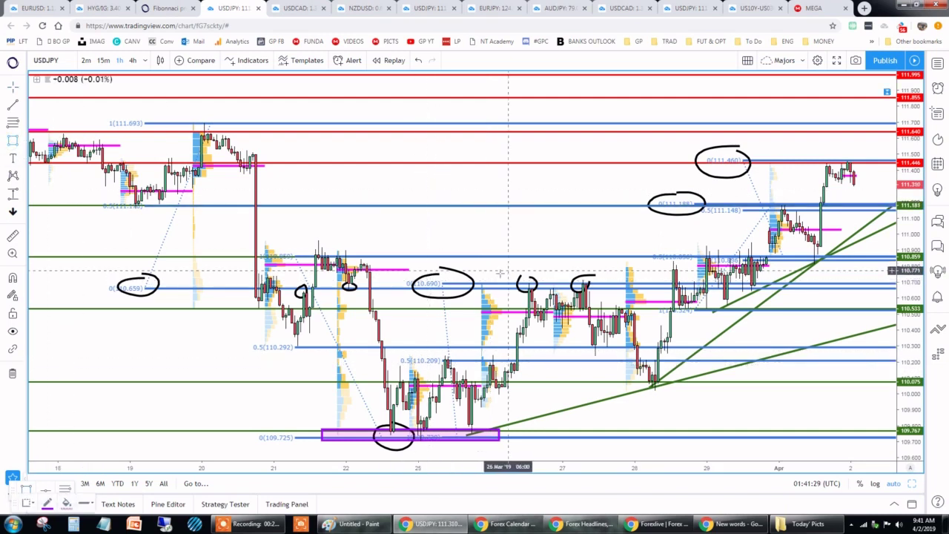
# - Draw a purple box spanning about 110.653–110.706 from 25 to 27 Mar
pyautogui.moveTo(443, 282); pyautogui.dragTo(591, 291)
pyautogui.click(530, 297)
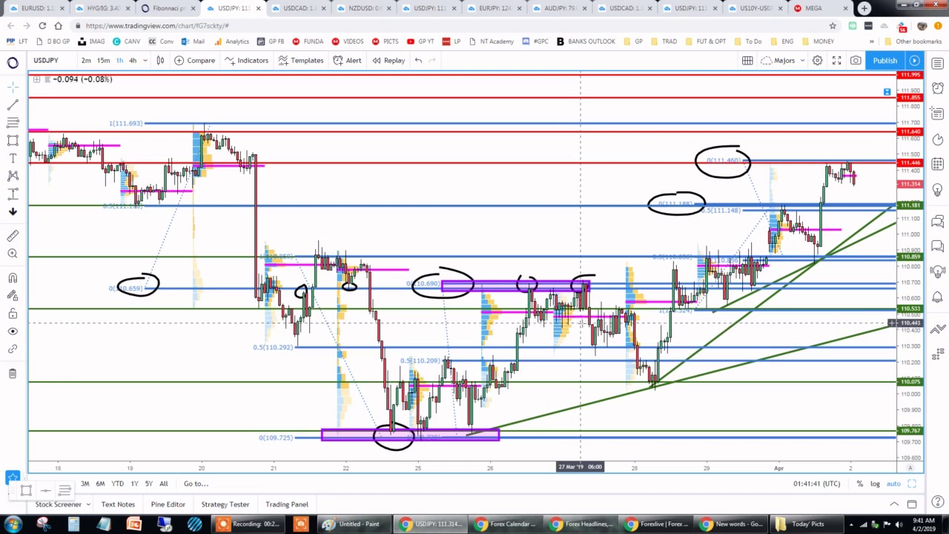
# - Draw a Fibonacci retracement from the 110.684 high down to 110.140
pyautogui.rightClick(509, 252)
pyautogui.press('Escape')
pyautogui.click(13, 121)
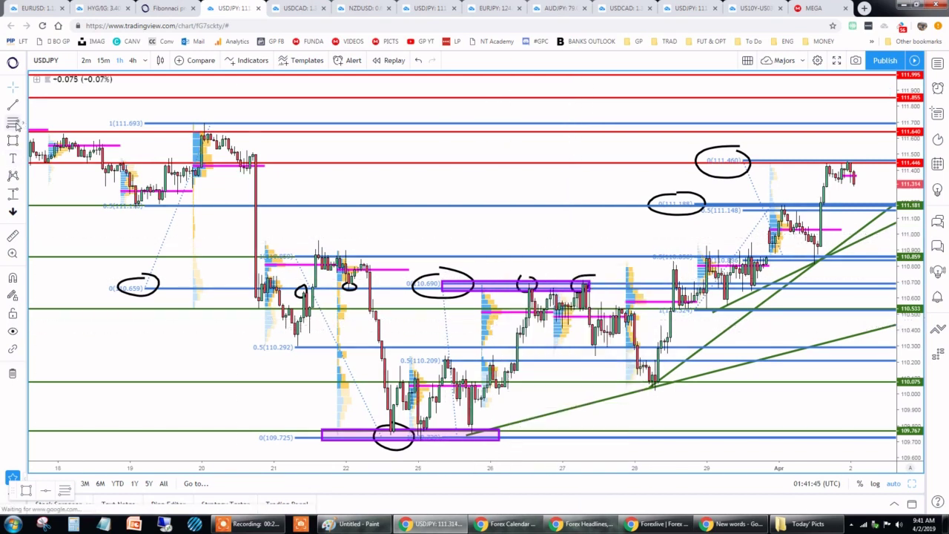
pyautogui.click(563, 284)
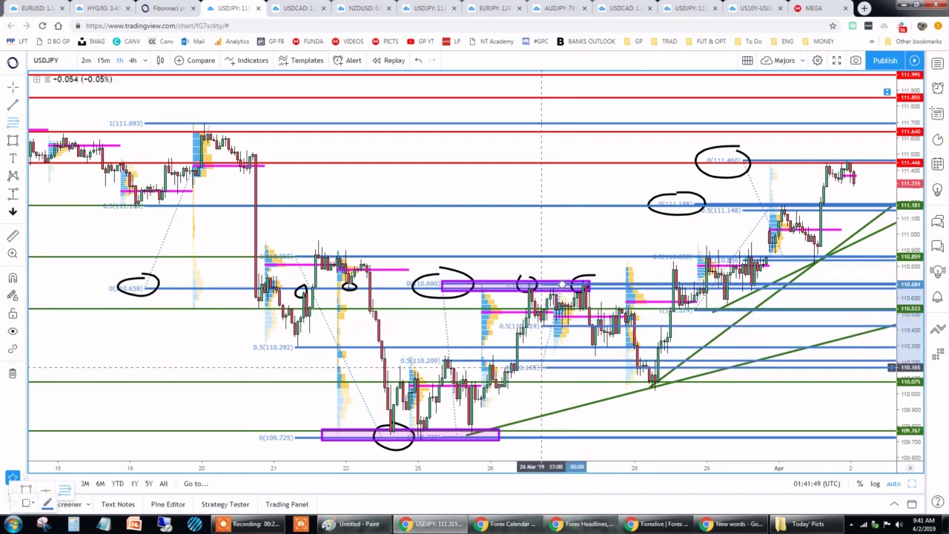
pyautogui.click(536, 371)
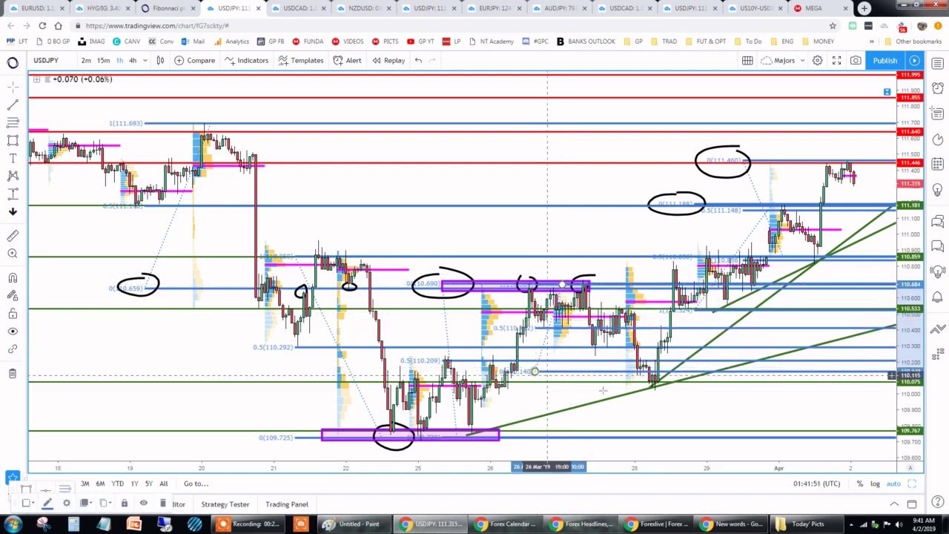
# - Box the 28 March low near 110.075 with a purple rectangle
pyautogui.hotkey('alt', 'shift', 'r')
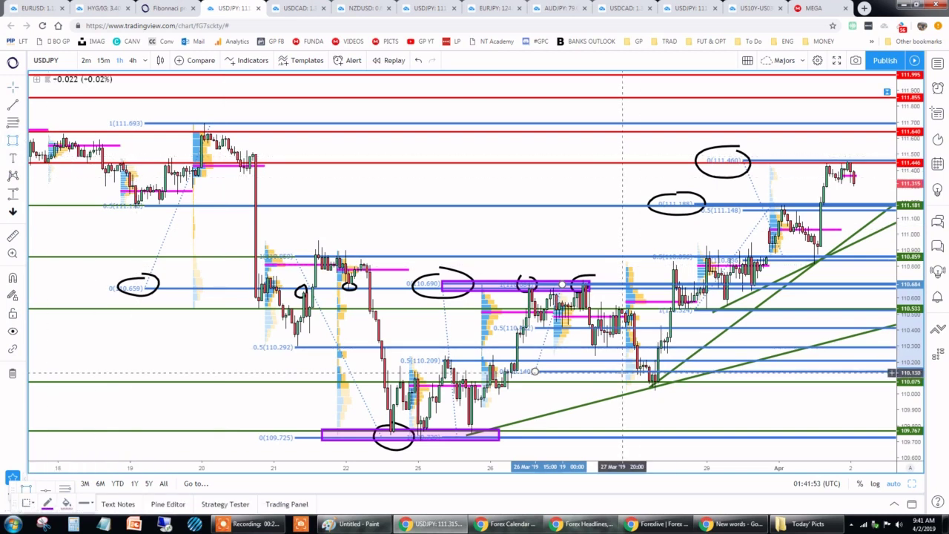
pyautogui.moveTo(622, 372); pyautogui.dragTo(721, 388)
pyautogui.click(657, 423)
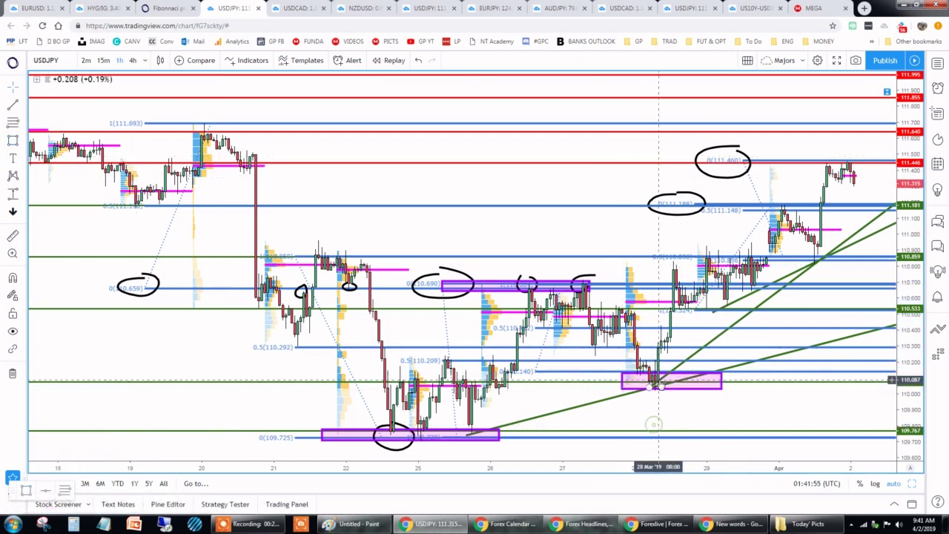
# - Loop a black freehand brush circle around the 110.140 Fibonacci level label near 26–27 March
pyautogui.click(25, 160)
pyautogui.click(23, 141)
pyautogui.click(55, 141)
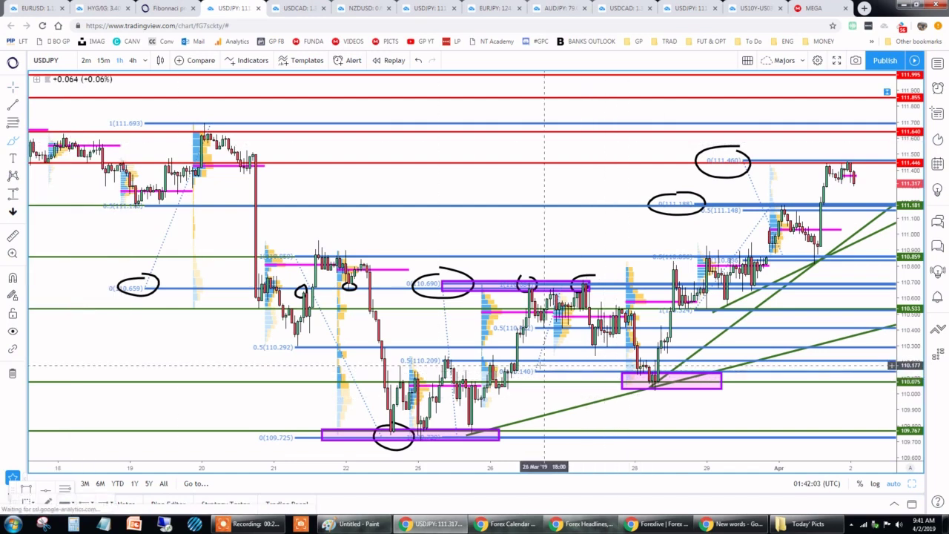
pyautogui.moveTo(536, 364)
pyautogui.mouseDown()
pyautogui.moveTo(523, 380)
pyautogui.moveTo(563, 369)
pyautogui.moveTo(531, 362)
pyautogui.mouseUp()
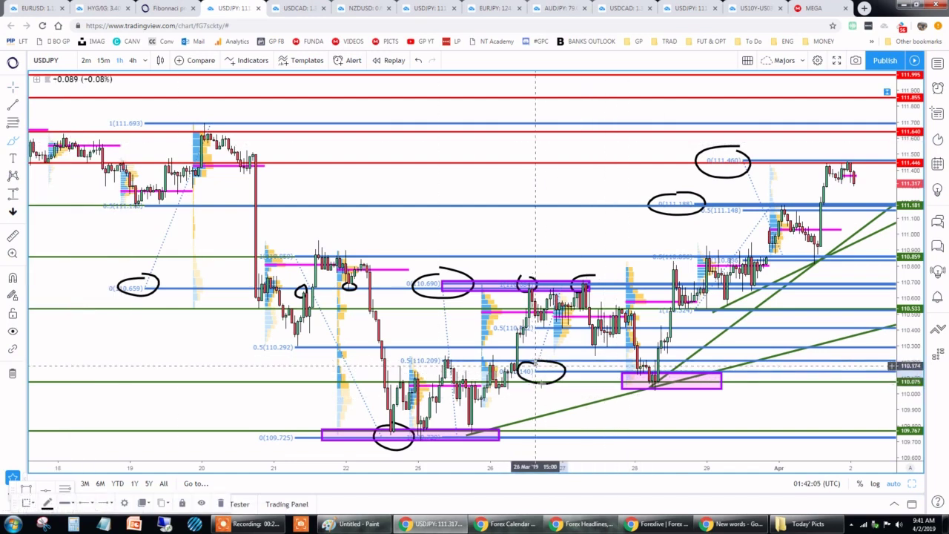
pyautogui.click(701, 409)
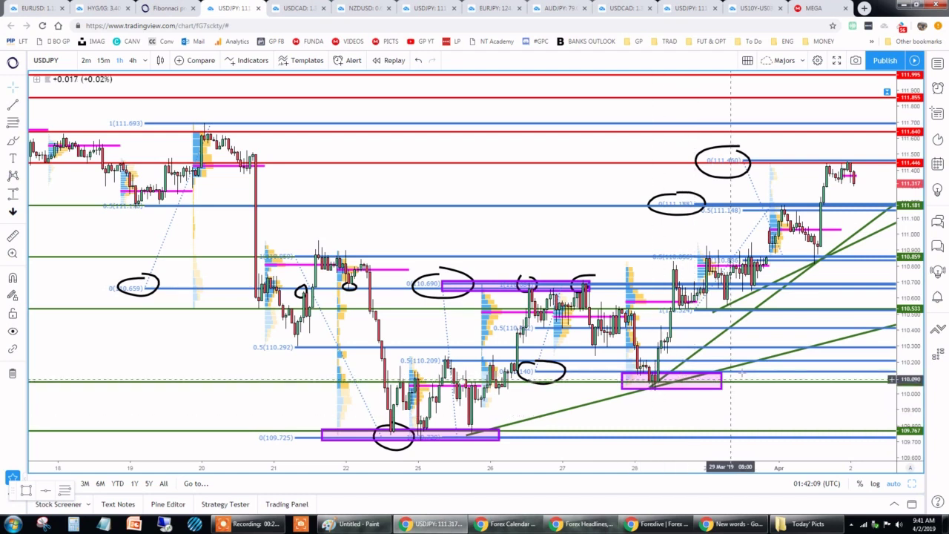
pyautogui.rightClick(739, 248)
# - Pan the USDJPY chart left and move the upper Fibonacci so its 0 level sits at 111.200
pyautogui.click(586, 229)
pyautogui.moveTo(557, 230); pyautogui.dragTo(517, 231)
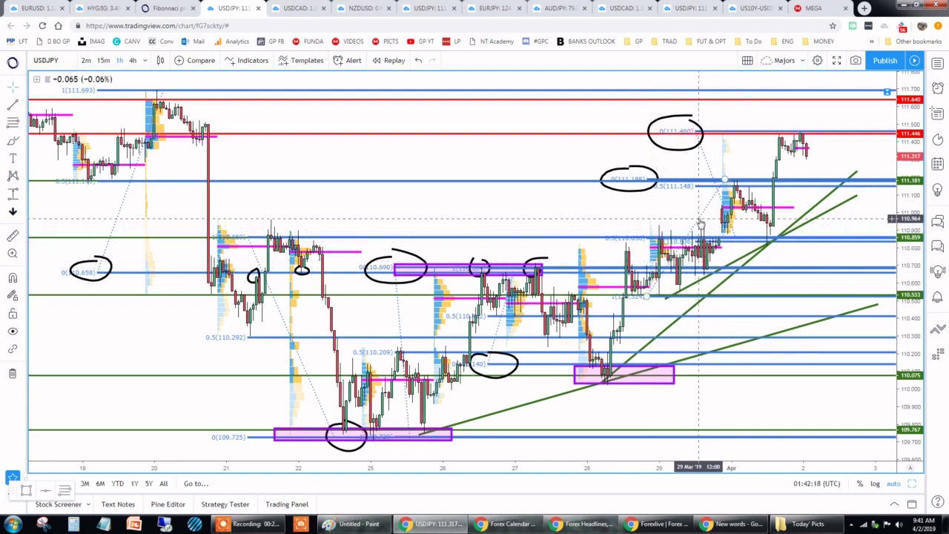
pyautogui.moveTo(701, 223)
pyautogui.mouseDown()
pyautogui.moveTo(636, 202)
pyautogui.moveTo(675, 216)
pyautogui.mouseUp()
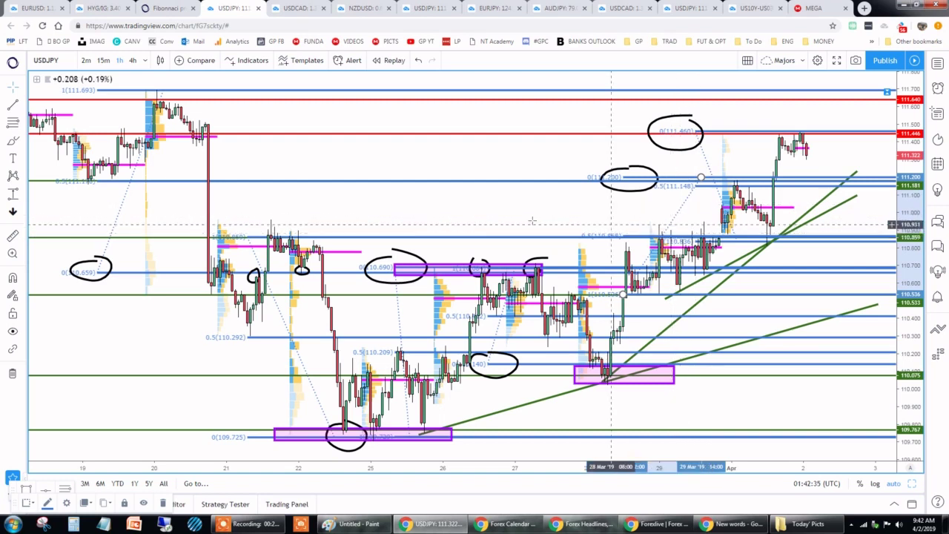
# - Draw a purple rectangle across the 111.13–111.18 zone from 29 March to 1 April
pyautogui.click(22, 146)
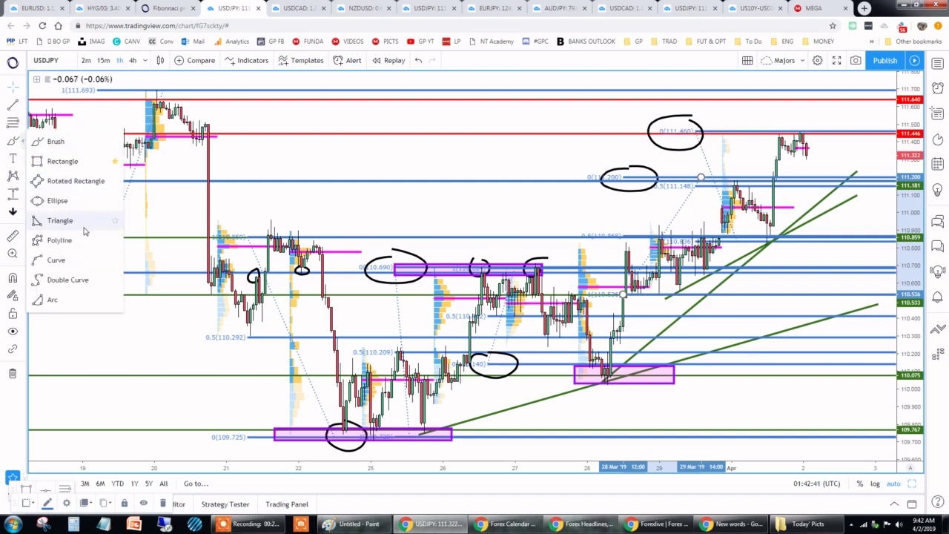
pyautogui.click(53, 162)
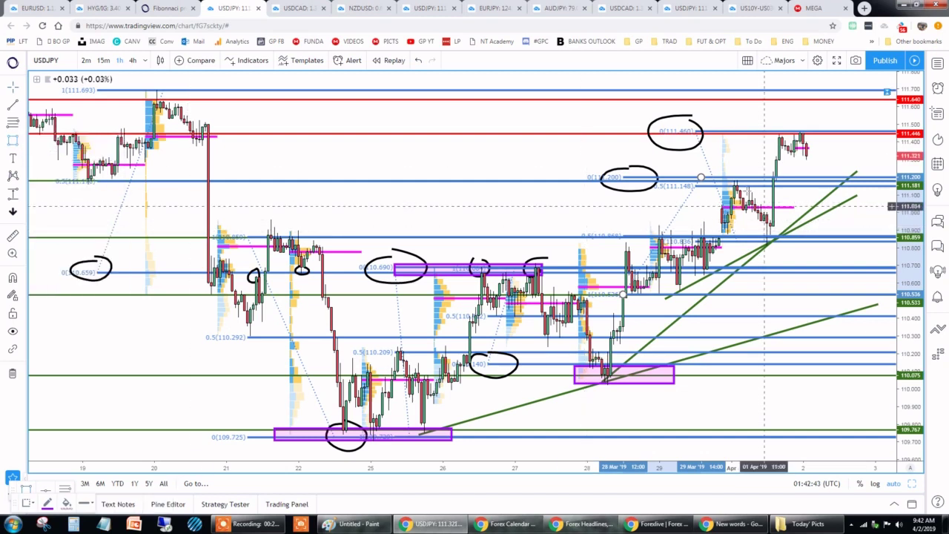
pyautogui.moveTo(686, 176); pyautogui.dragTo(762, 188)
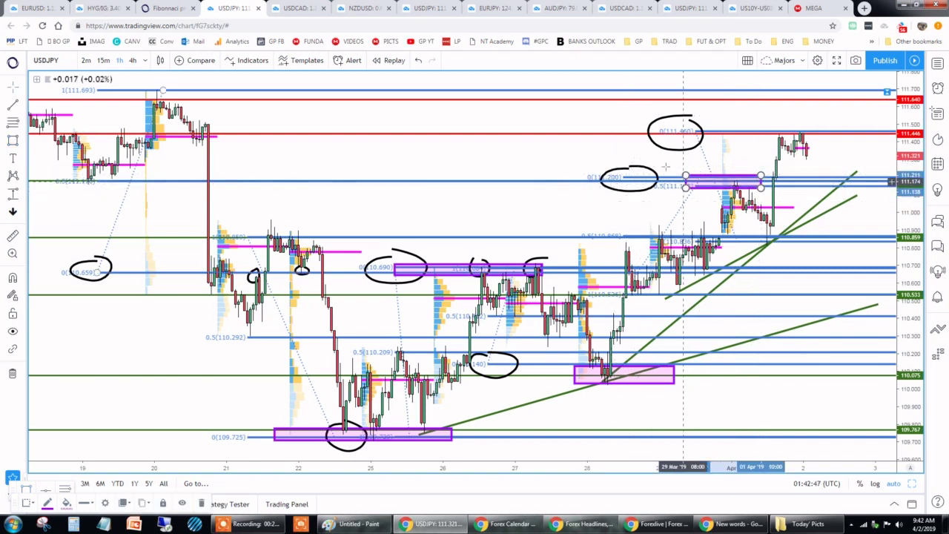
pyautogui.doubleClick(630, 200)
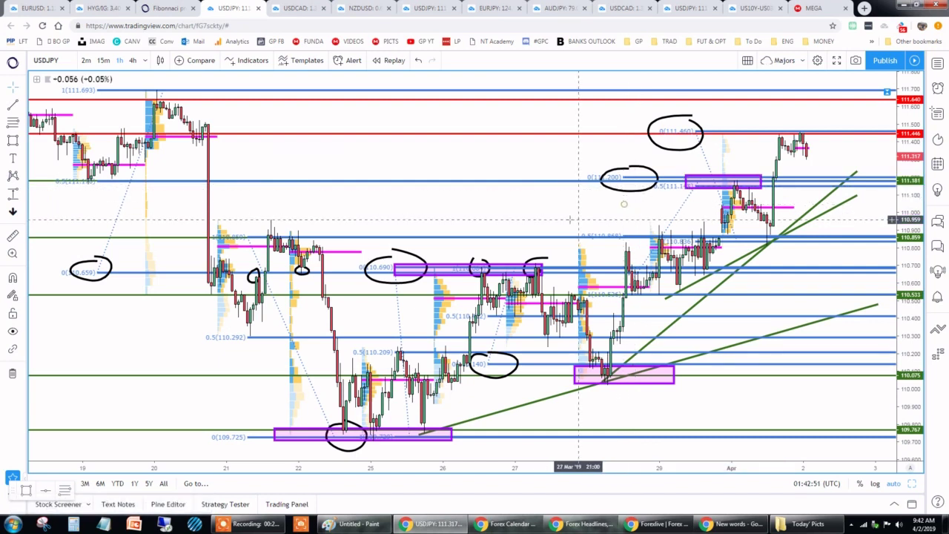
pyautogui.doubleClick(790, 230)
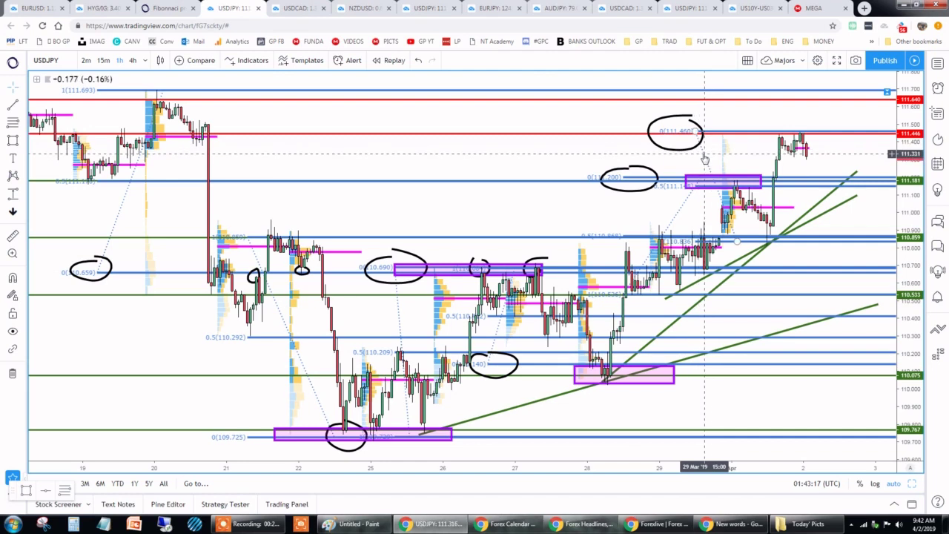
# - Reposition the upper Fibonacci retracement so its 0 level reads 111.471
pyautogui.click(727, 153)
pyautogui.moveTo(726, 153); pyautogui.dragTo(720, 148)
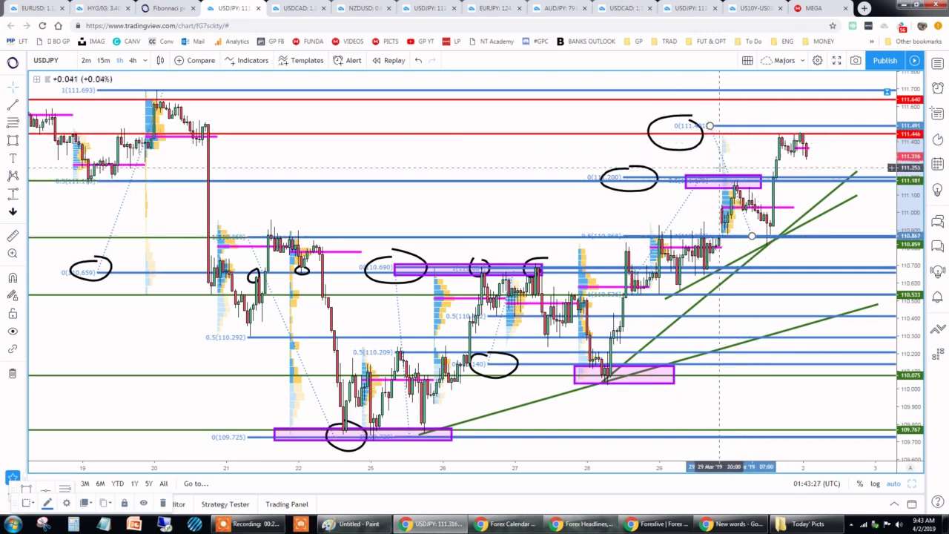
pyautogui.moveTo(725, 168); pyautogui.dragTo(710, 167)
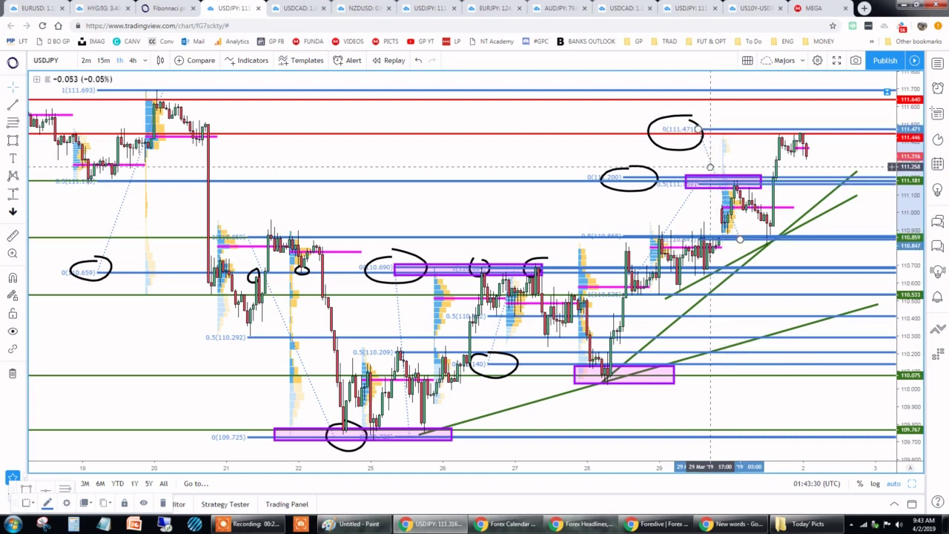
# - Draw a purple rectangle over the 2 April highs around 111.44–111.52
pyautogui.click(13, 140)
pyautogui.click(724, 129)
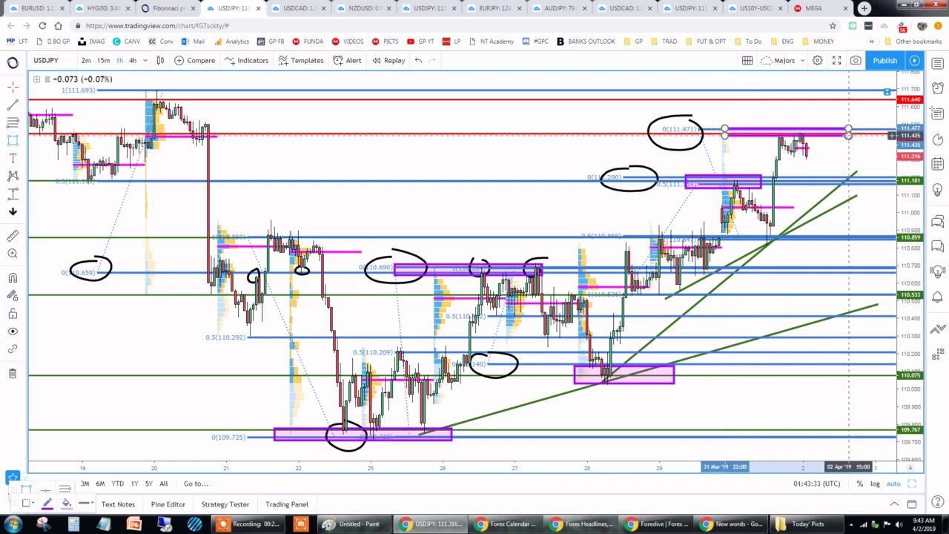
pyautogui.click(848, 135)
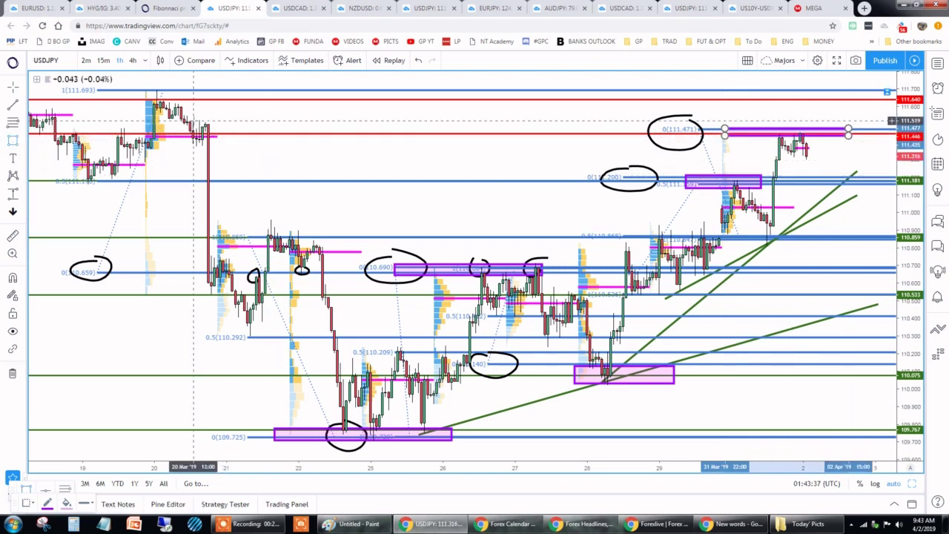
# - Place a purple box at the 20 March high and stretch it to the latest bars
pyautogui.click(184, 121)
pyautogui.click(223, 146)
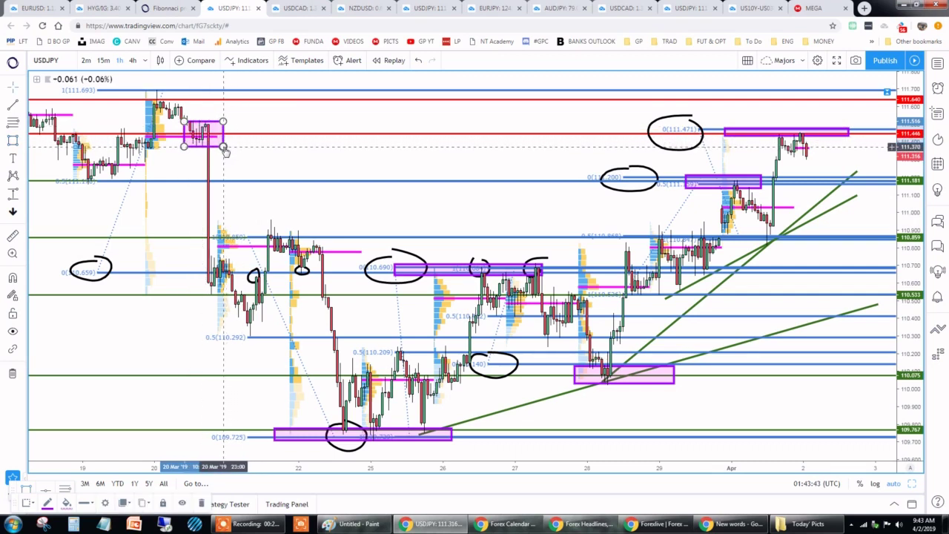
pyautogui.moveTo(223, 147); pyautogui.dragTo(845, 138)
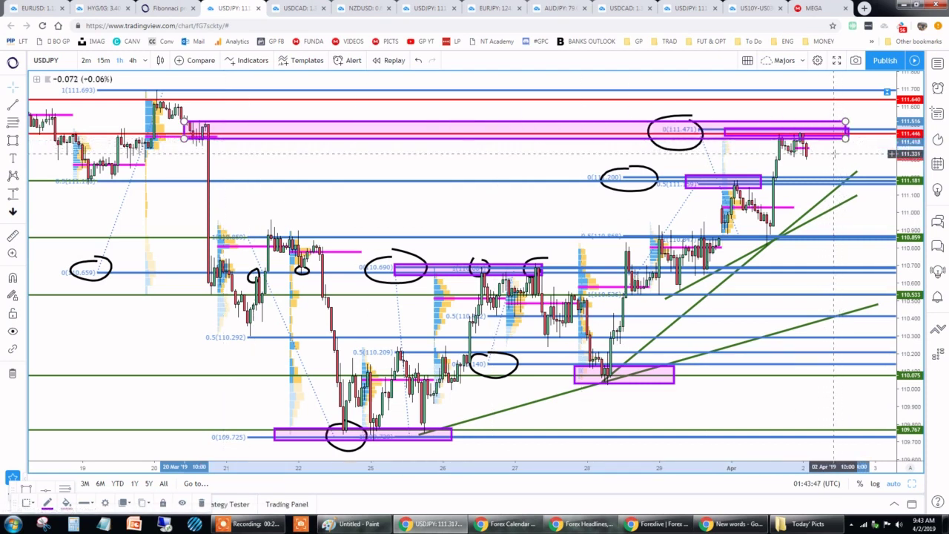
pyautogui.click(833, 155)
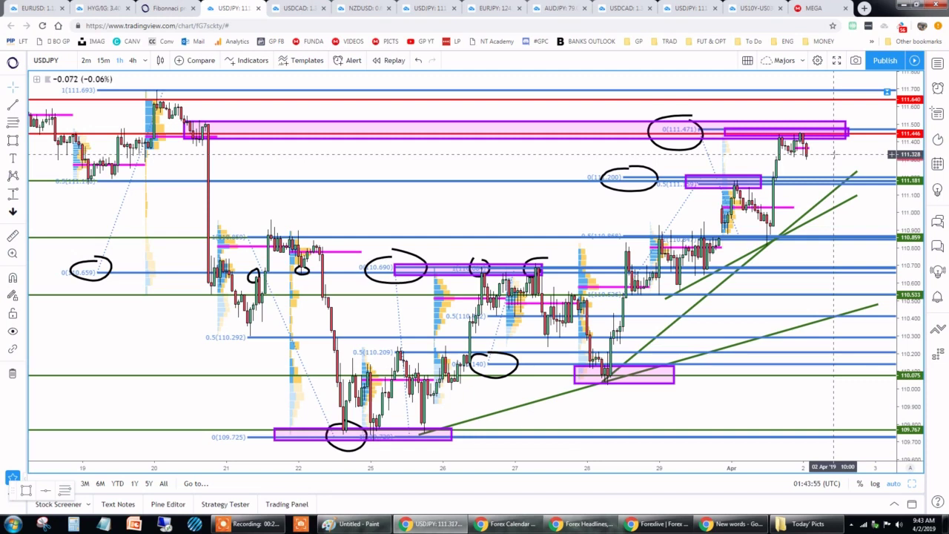
# - Switch to the USDCAD chart and zoom in on the recent hourly bars
pyautogui.click(297, 8)
pyautogui.scroll(1, 438, 263)
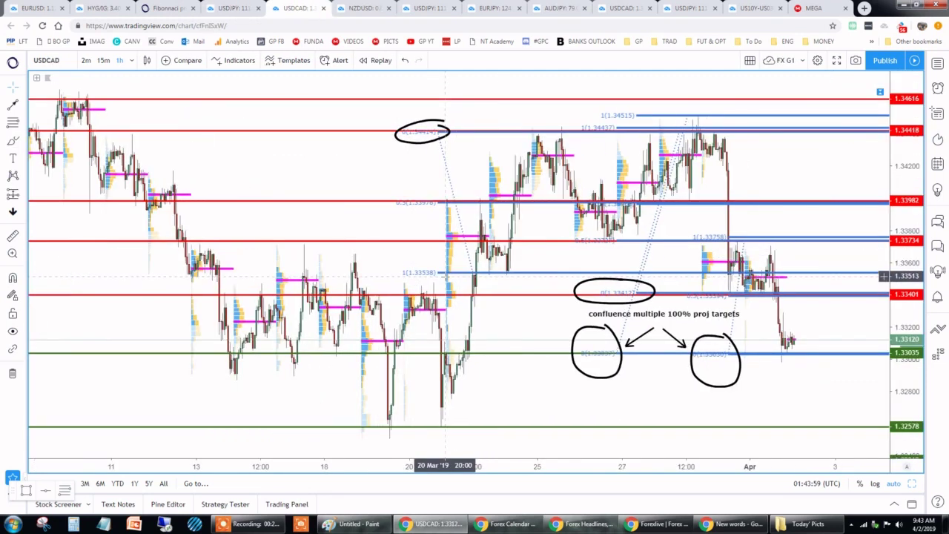
pyautogui.scroll(4, 354, 231)
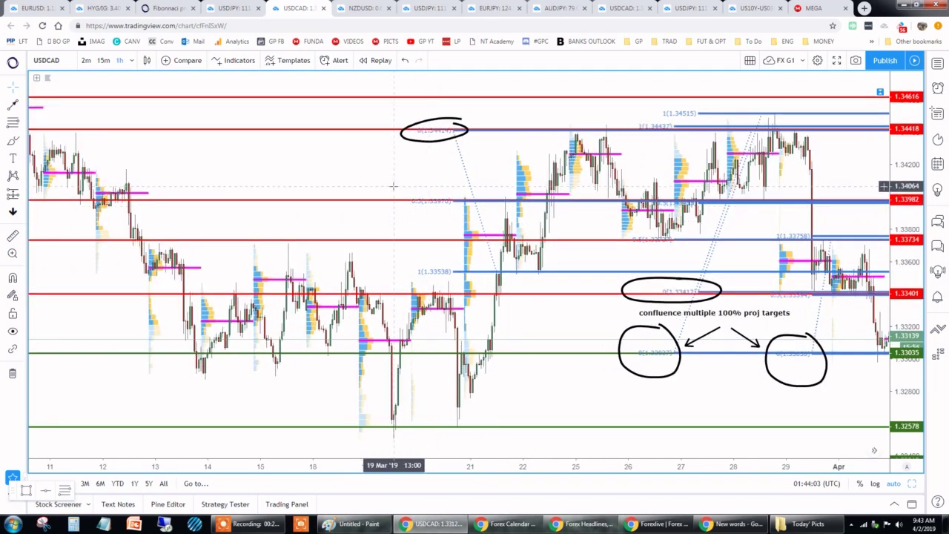
pyautogui.moveTo(369, 175); pyautogui.dragTo(333, 178)
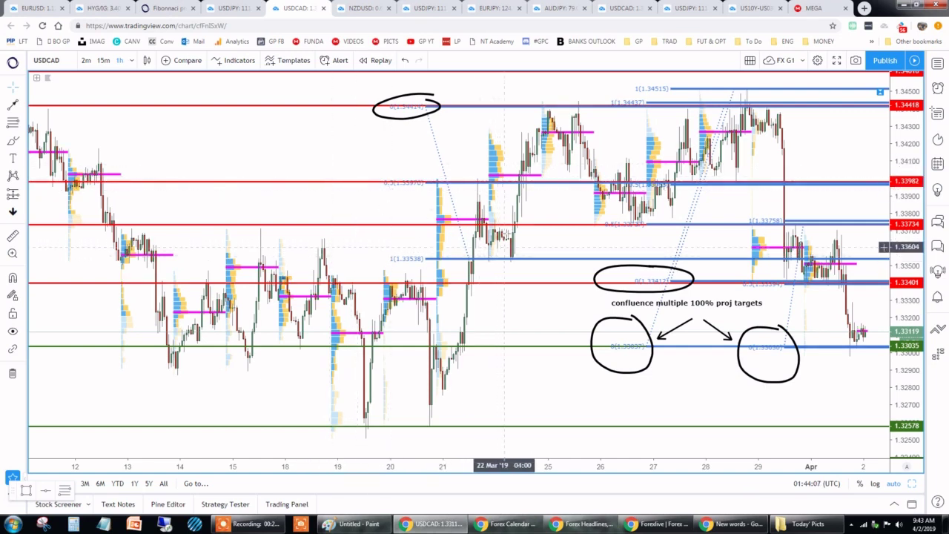
# - Select a shape drawing tool from the left toolbar's basic shapes list
pyautogui.click(25, 124)
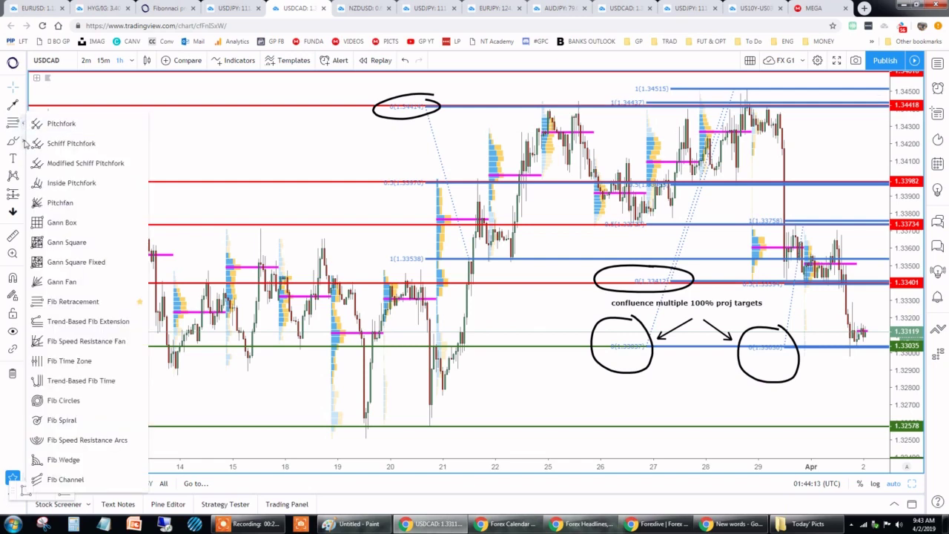
pyautogui.click(25, 143)
pyautogui.click(67, 161)
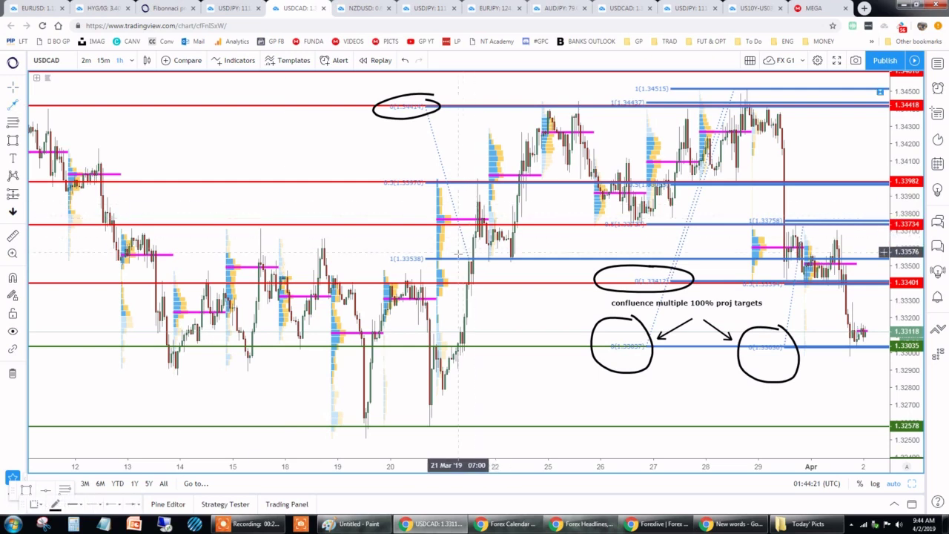
# - Draw three zigzag arrows: 1.3353 up to 1.3398, down to the pullback, up to 1.3440
pyautogui.moveTo(457, 255); pyautogui.dragTo(480, 181)
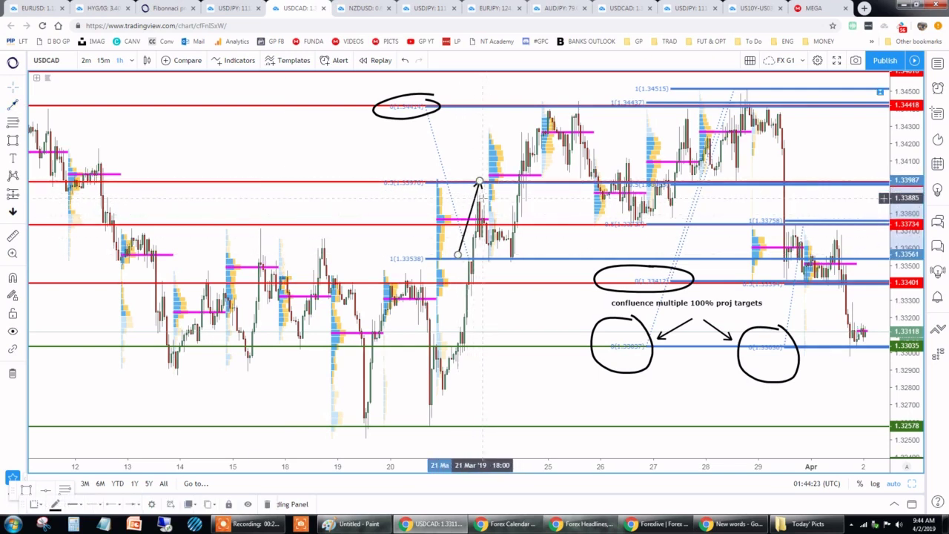
pyautogui.click(486, 214)
pyautogui.click(15, 106)
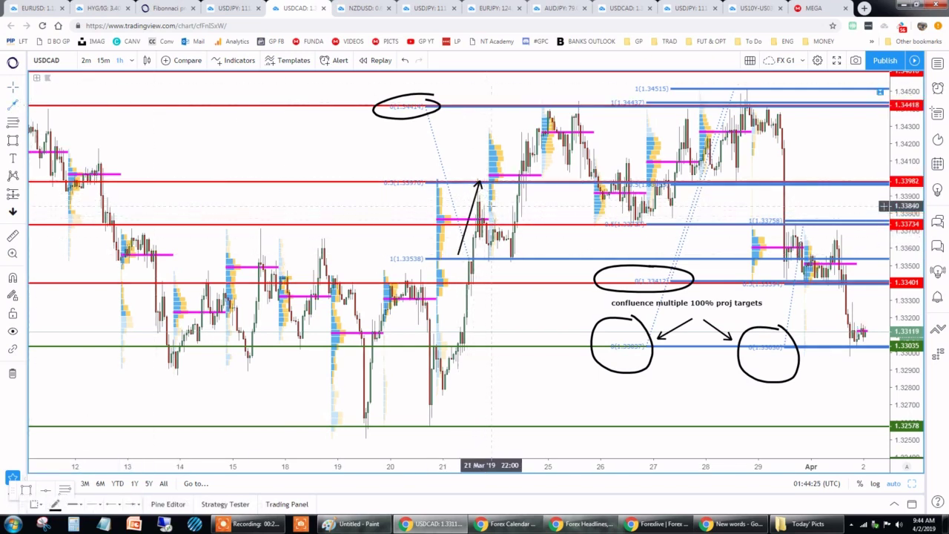
pyautogui.moveTo(479, 202); pyautogui.dragTo(509, 256)
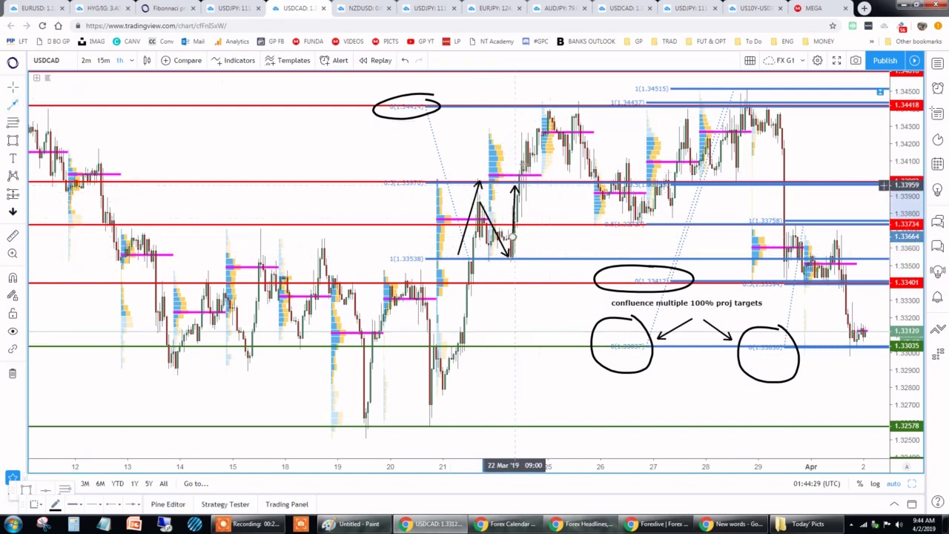
pyautogui.moveTo(512, 239)
pyautogui.mouseDown()
pyautogui.moveTo(558, 104)
pyautogui.moveTo(562, 113)
pyautogui.mouseUp()
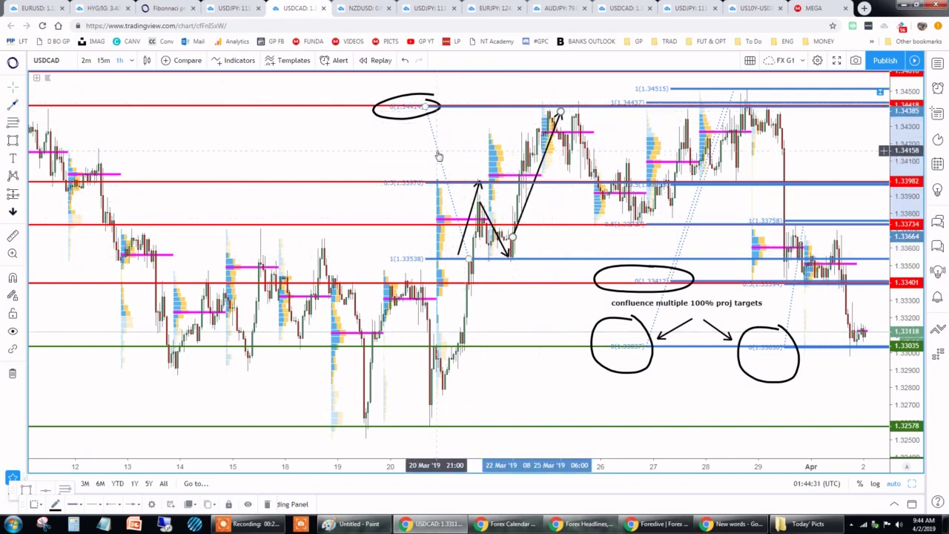
pyautogui.moveTo(435, 148); pyautogui.dragTo(437, 150)
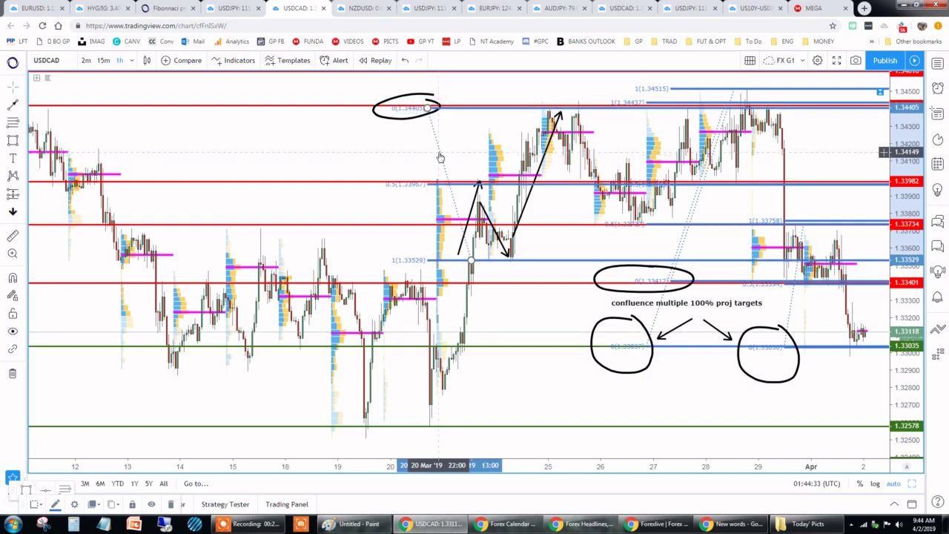
# - Circle the first arrow's tip at the 1.3398 turn with the black freehand brush
pyautogui.click(23, 124)
pyautogui.click(23, 141)
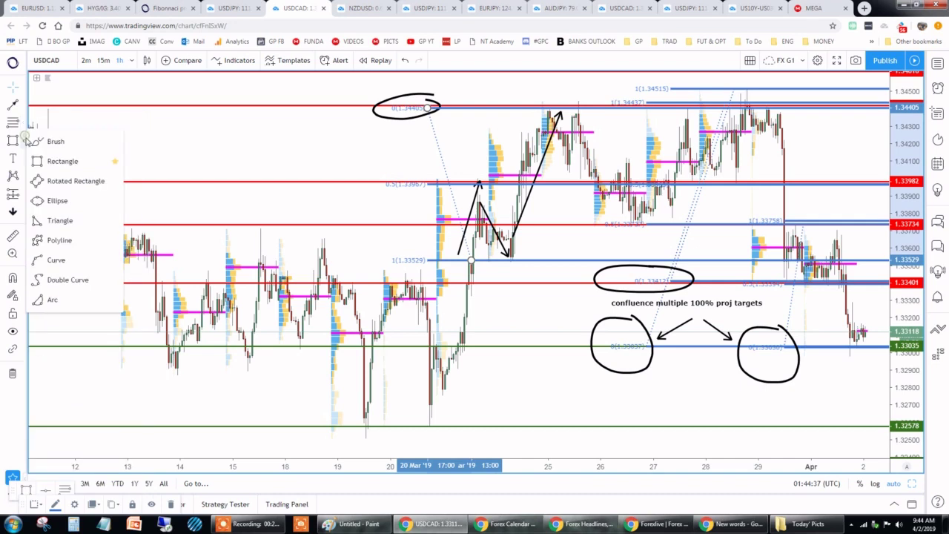
pyautogui.click(57, 143)
pyautogui.moveTo(484, 175)
pyautogui.mouseDown()
pyautogui.moveTo(473, 189)
pyautogui.moveTo(486, 174)
pyautogui.mouseUp()
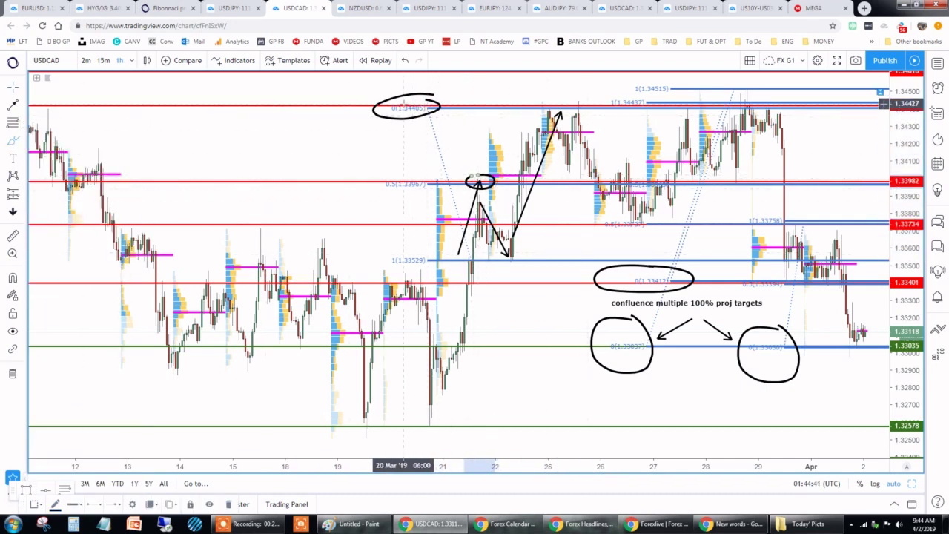
# - Box the 1.3440 resistance highs with a purple rectangle
pyautogui.click(23, 125)
pyautogui.click(21, 140)
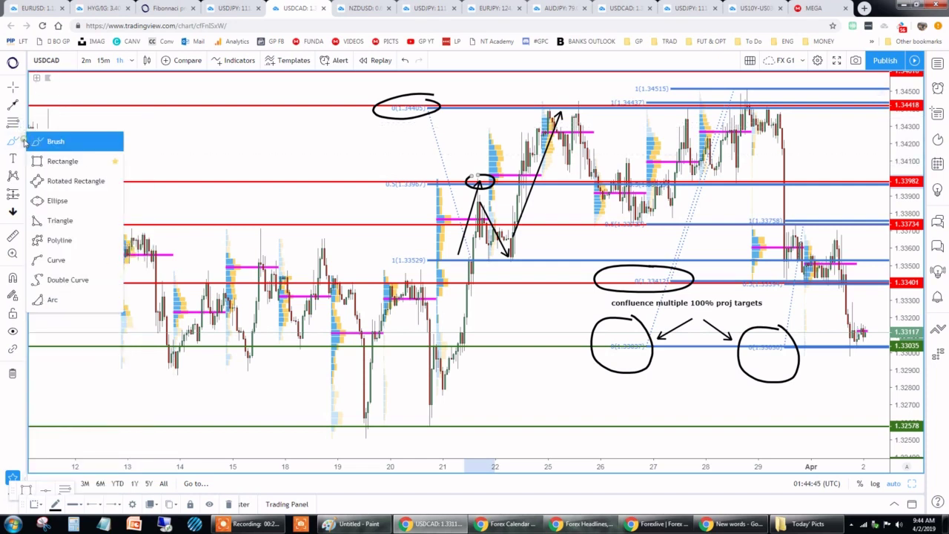
pyautogui.click(56, 158)
pyautogui.moveTo(420, 99)
pyautogui.mouseDown()
pyautogui.moveTo(672, 113)
pyautogui.moveTo(609, 113)
pyautogui.mouseUp()
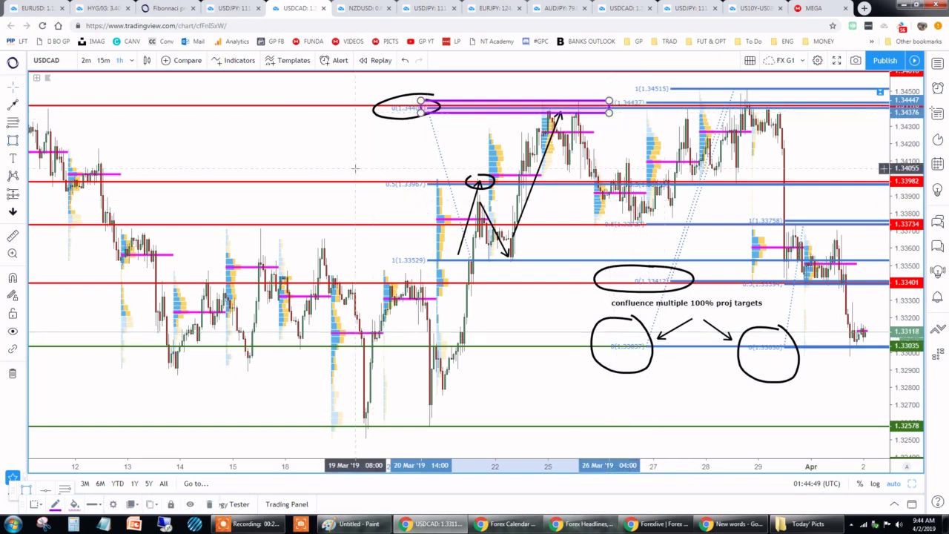
pyautogui.click(373, 153)
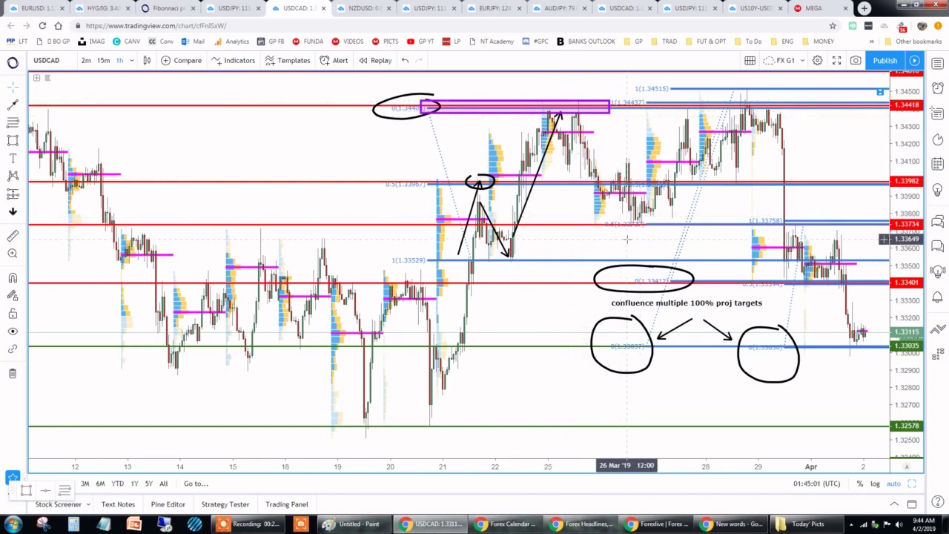
pyautogui.scroll(1, 562, 223)
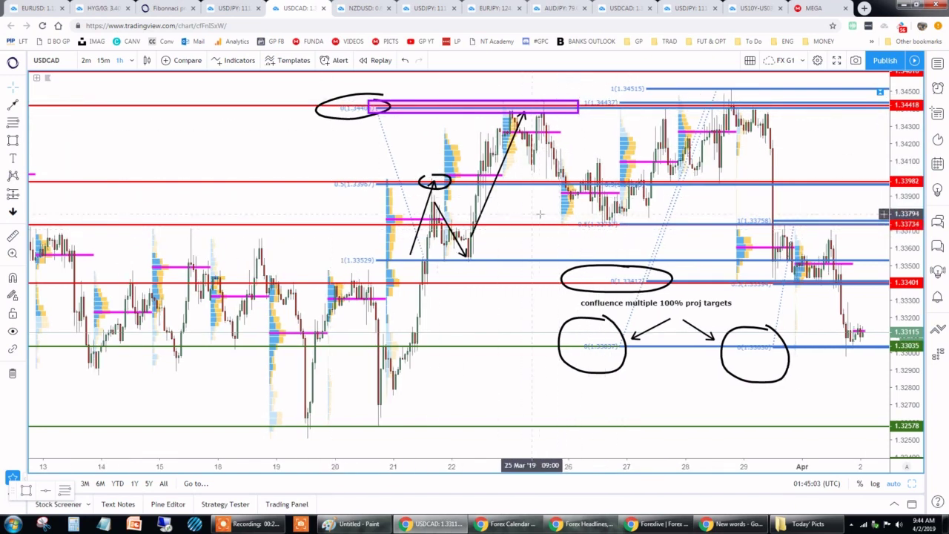
# - Add a Fibonacci retracement from 1.33720 to 1.34476 and a purple box along the highs near 1.3445
pyautogui.click(599, 226)
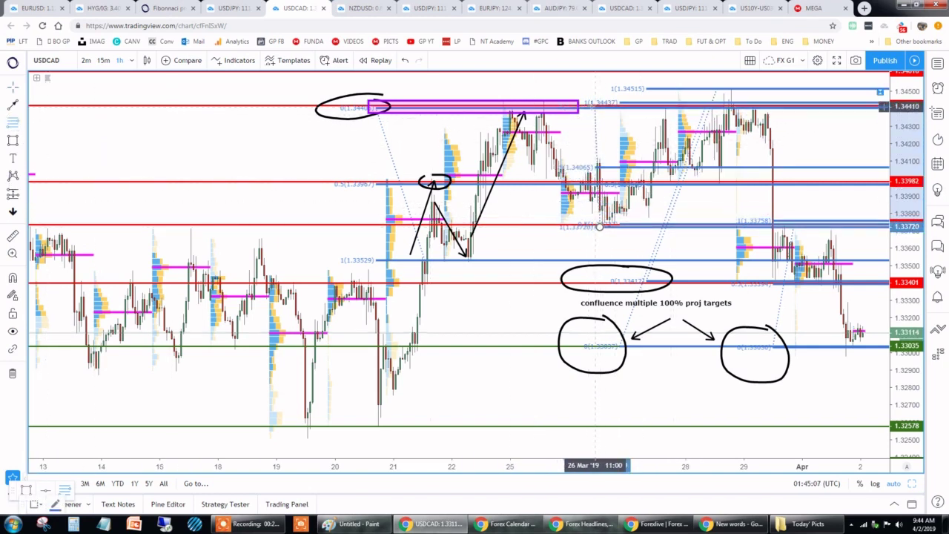
pyautogui.click(583, 95)
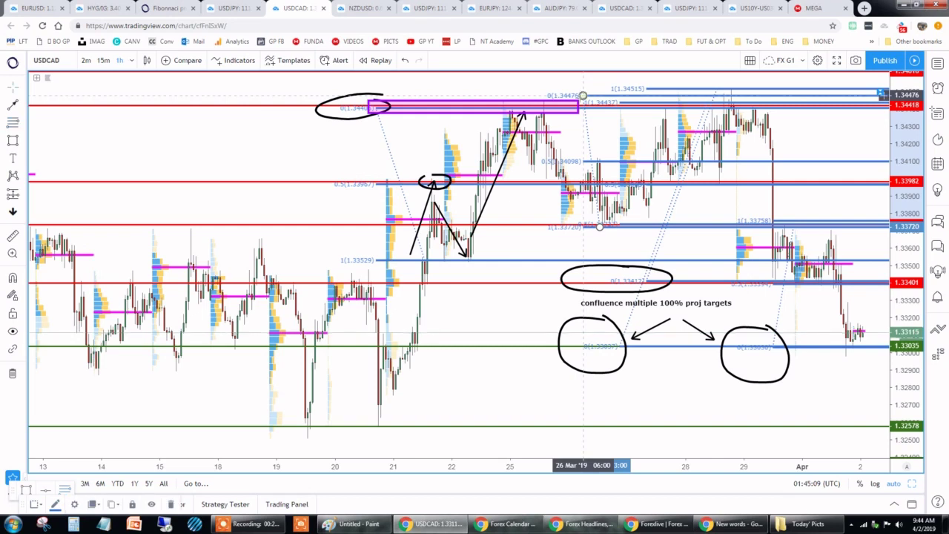
pyautogui.hotkey('alt', 'shift', 'r')
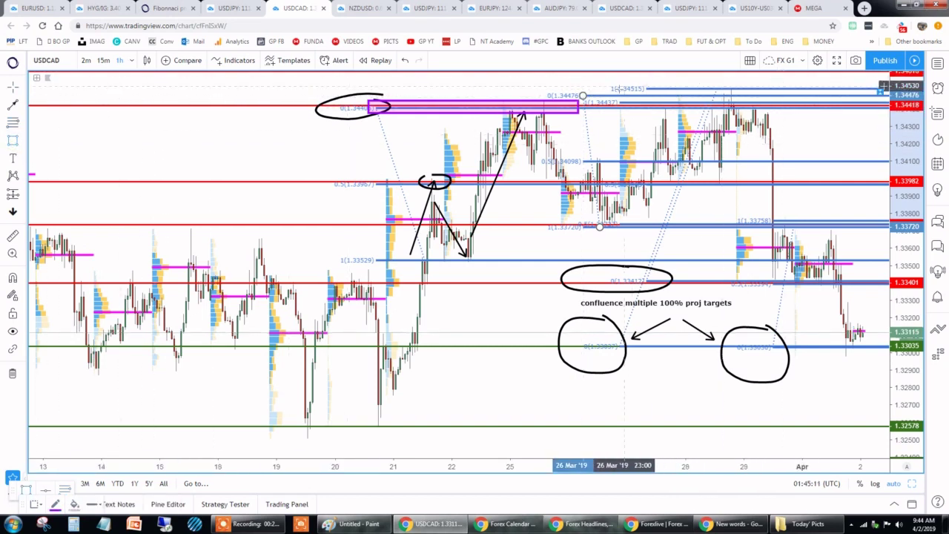
pyautogui.click(617, 95)
pyautogui.click(816, 104)
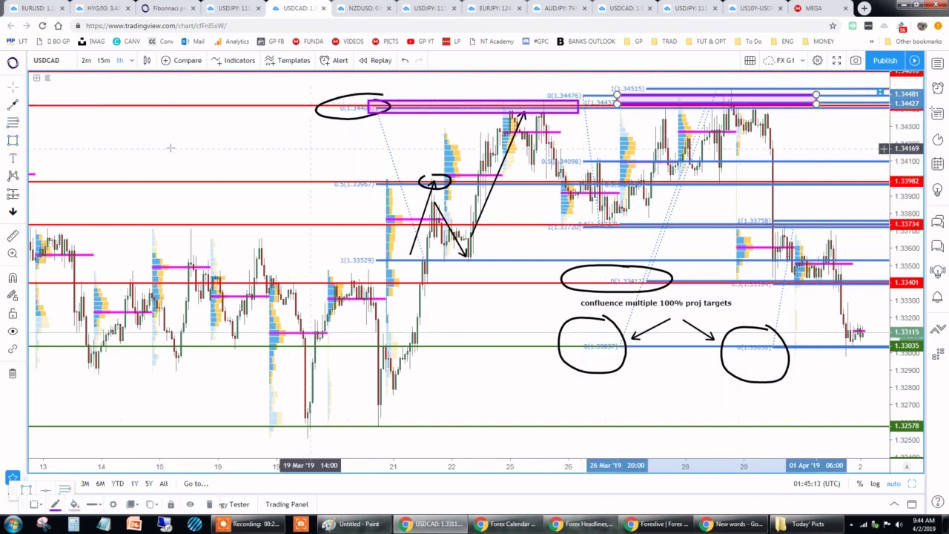
# - Freehand-circle the 1.34098 midpoint spike and the 1.33720 low, then pan the chart left
pyautogui.click(22, 133)
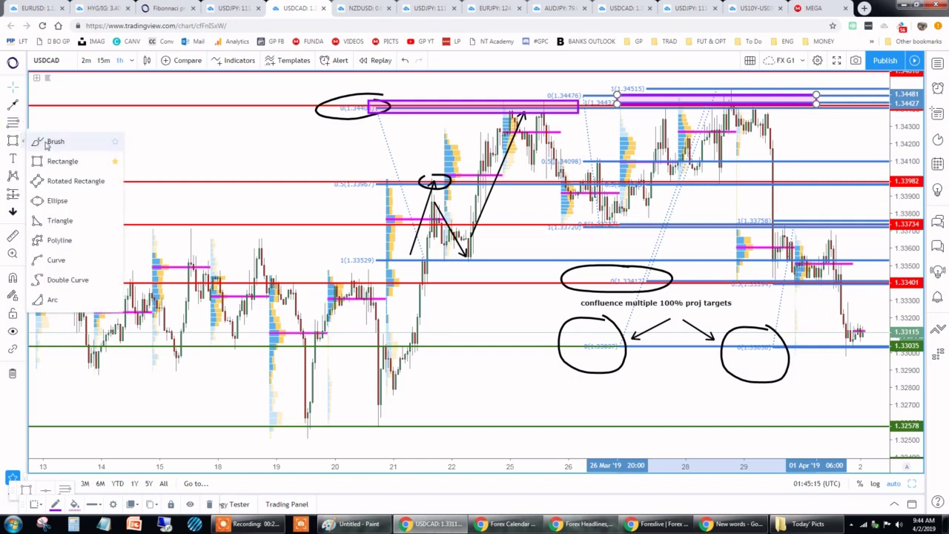
pyautogui.click(41, 141)
pyautogui.moveTo(598, 151)
pyautogui.mouseDown()
pyautogui.moveTo(592, 162)
pyautogui.moveTo(601, 151)
pyautogui.mouseUp()
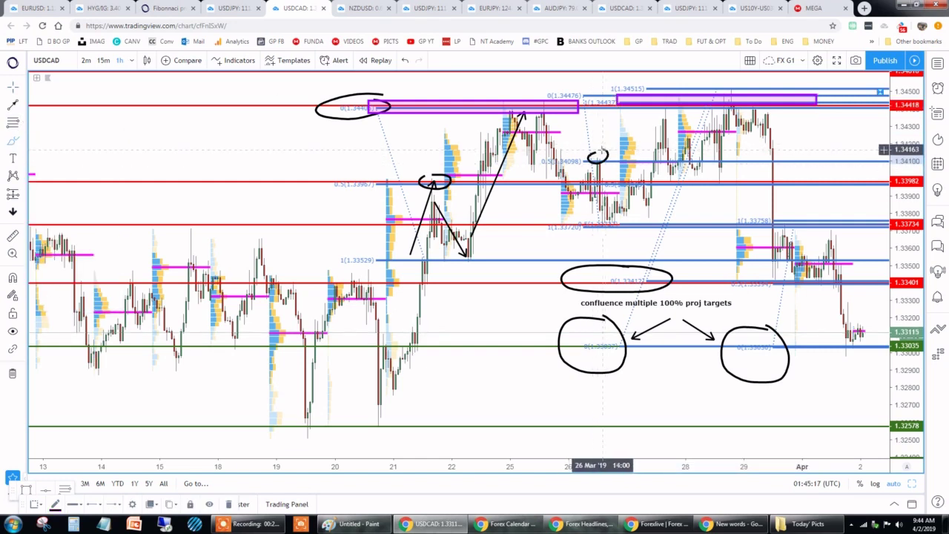
pyautogui.moveTo(614, 217)
pyautogui.mouseDown()
pyautogui.moveTo(586, 217)
pyautogui.moveTo(602, 226)
pyautogui.moveTo(610, 217)
pyautogui.mouseUp()
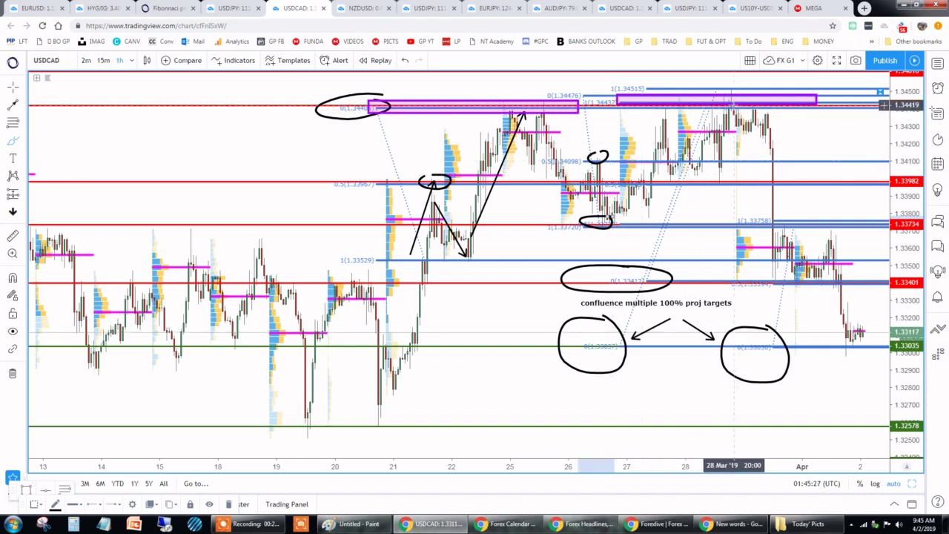
pyautogui.moveTo(767, 123); pyautogui.dragTo(729, 113)
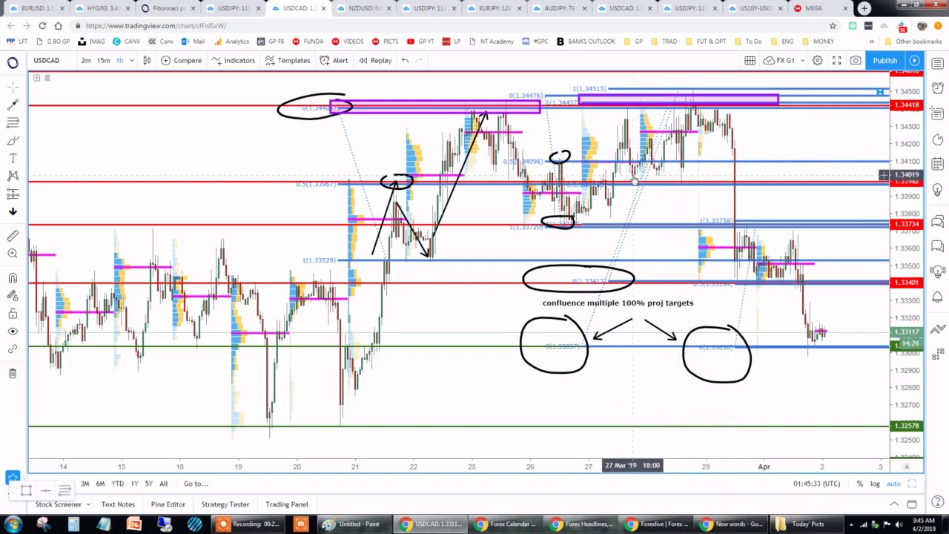
# - Draw a purple rectangle over the 27–29 Mar USDCAD range, about 1.3400–1.3443
pyautogui.click(25, 123)
pyautogui.click(22, 141)
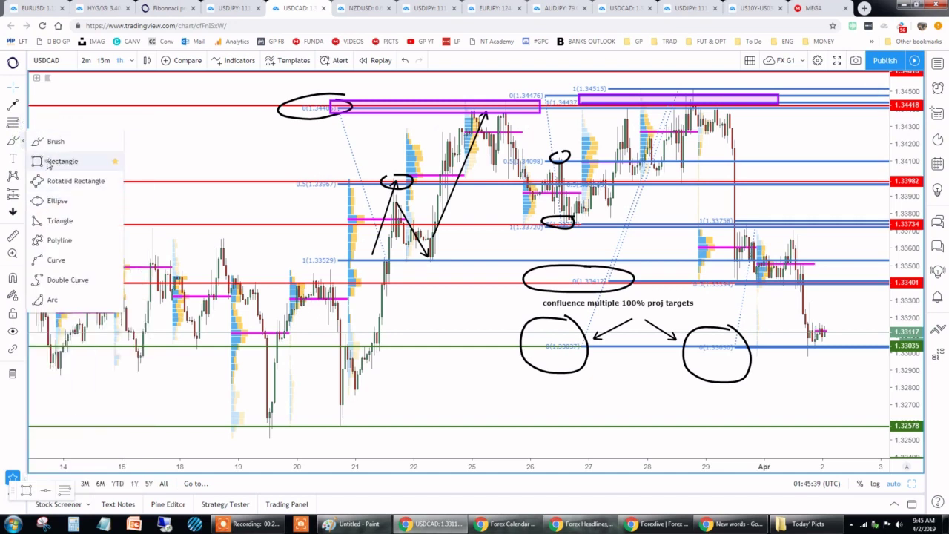
pyautogui.click(48, 162)
pyautogui.moveTo(604, 108); pyautogui.dragTo(764, 182)
# - Dismiss the chart context menu and select the Fibonacci projection anchored at 1.33529
pyautogui.rightClick(804, 145)
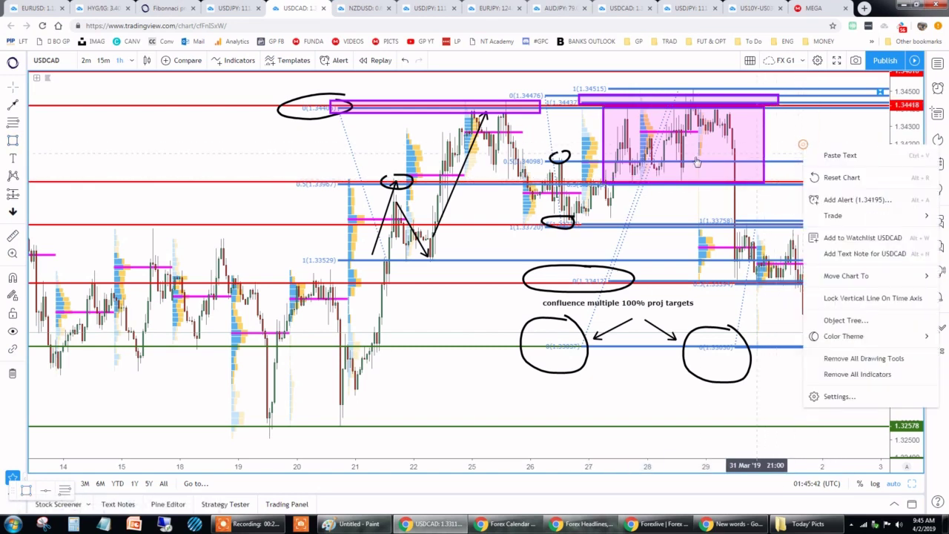
pyautogui.click(789, 139)
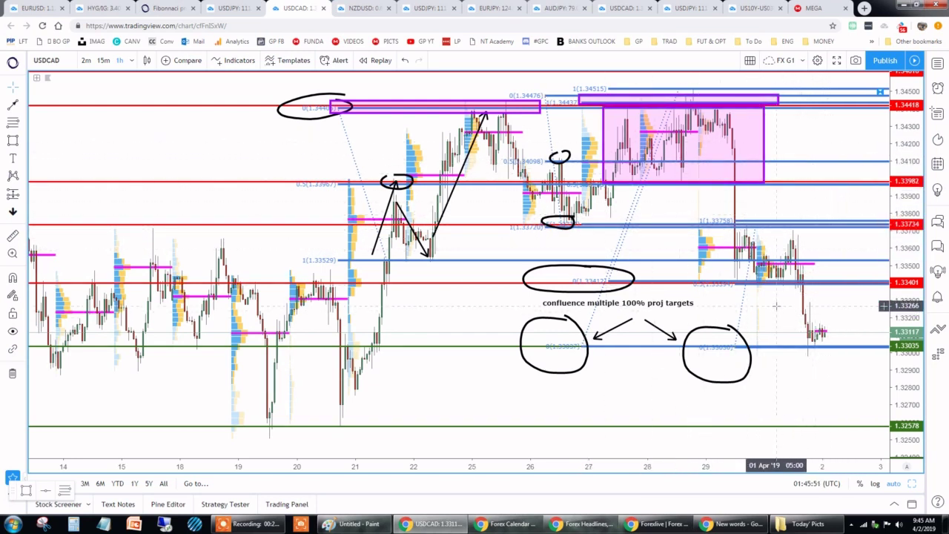
pyautogui.click(678, 267)
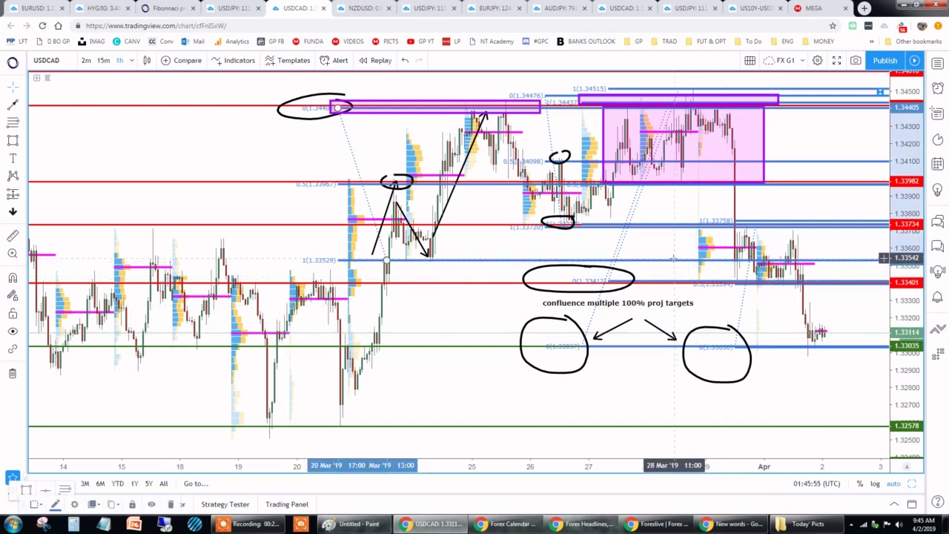
# - Delete the Fibonacci projection at 1.33529 and shift the right projection up slightly
pyautogui.press('Delete')
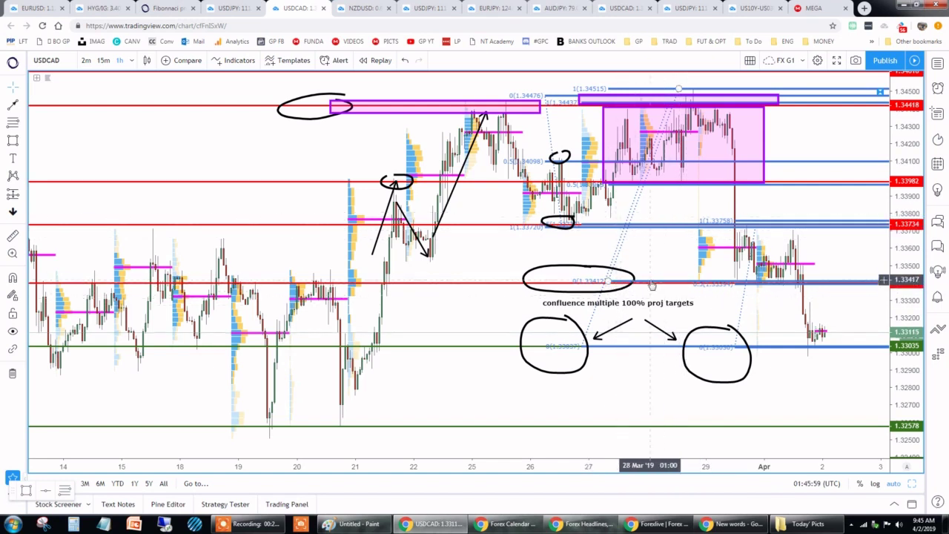
pyautogui.moveTo(651, 286); pyautogui.dragTo(713, 282)
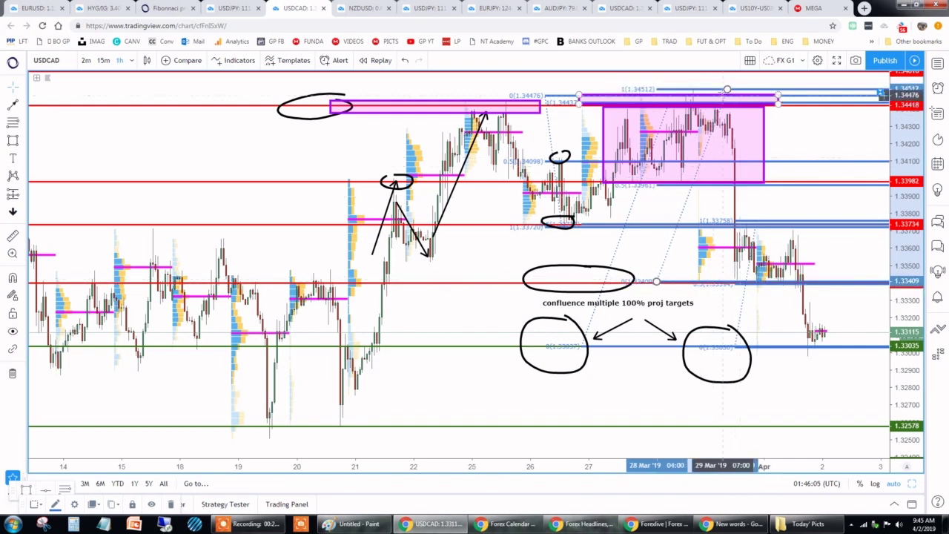
pyautogui.moveTo(727, 89); pyautogui.dragTo(754, 103)
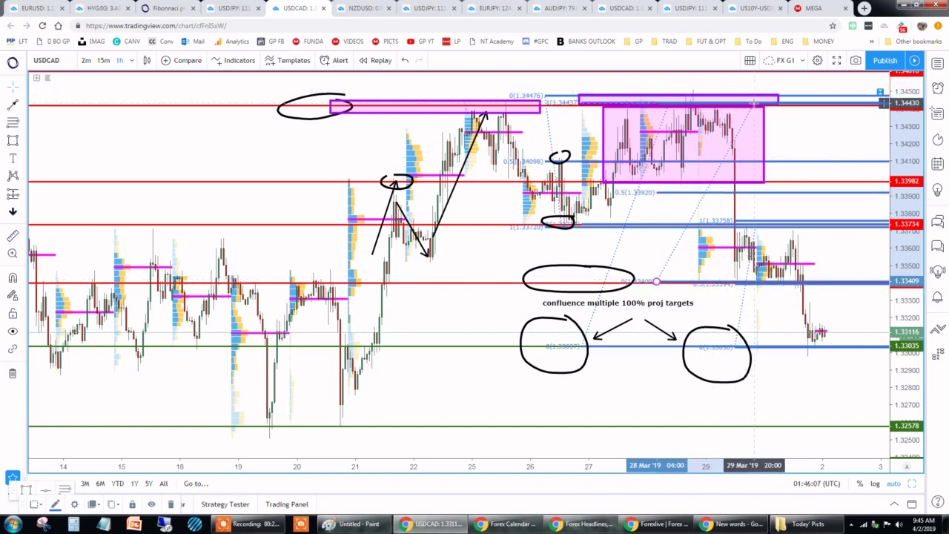
# - Refit the projection to 1.34490 top and 1.33451 zero, then box 1.33397–1.33448 in purple
pyautogui.moveTo(666, 290); pyautogui.dragTo(651, 269)
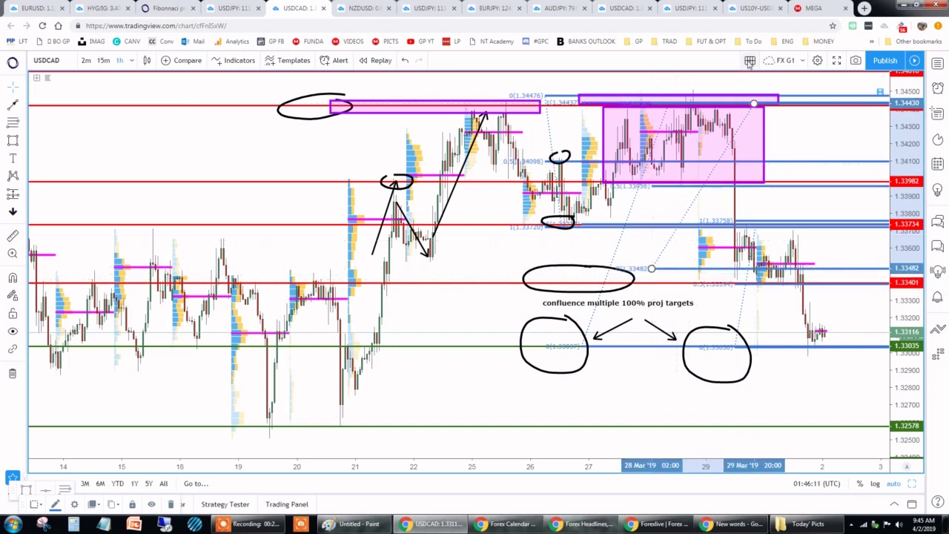
pyautogui.moveTo(754, 104); pyautogui.dragTo(758, 97)
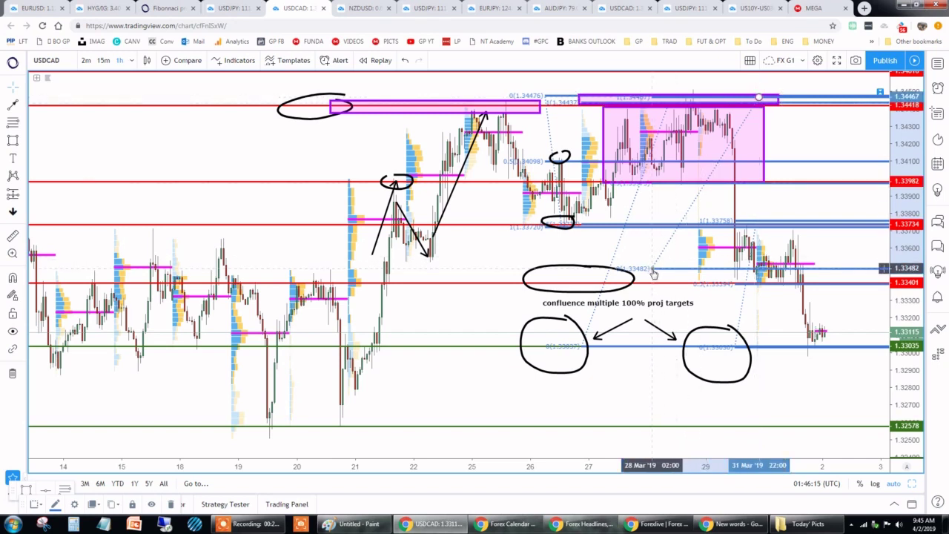
pyautogui.moveTo(651, 269); pyautogui.dragTo(655, 269)
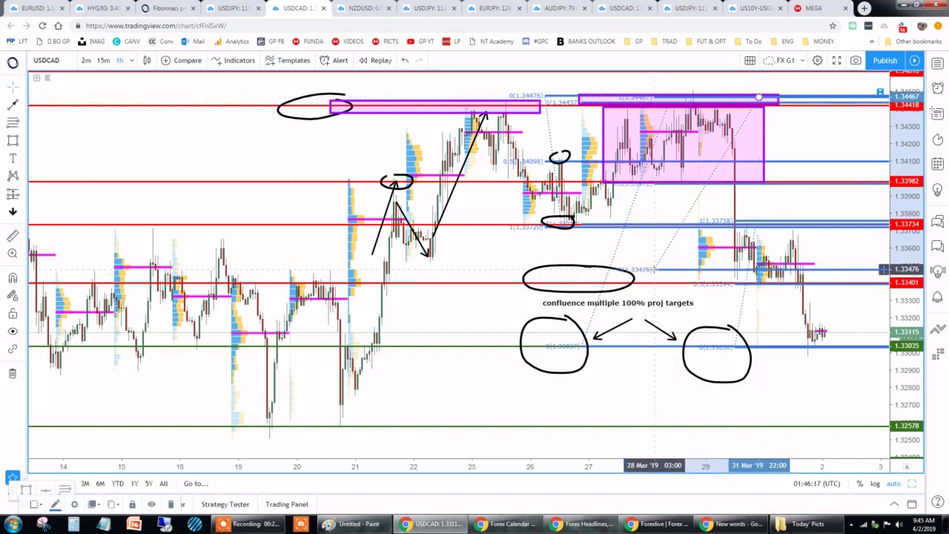
pyautogui.moveTo(759, 97); pyautogui.dragTo(763, 92)
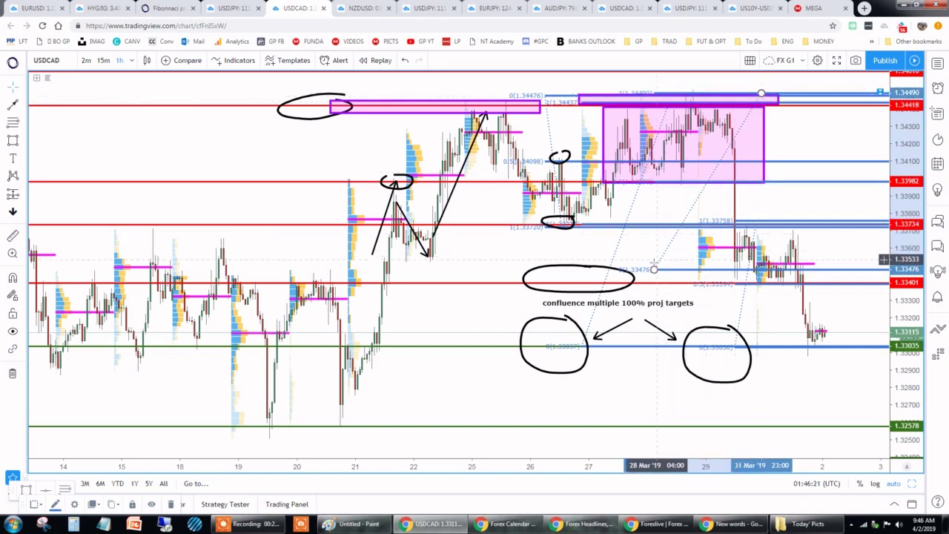
pyautogui.moveTo(654, 269); pyautogui.dragTo(654, 274)
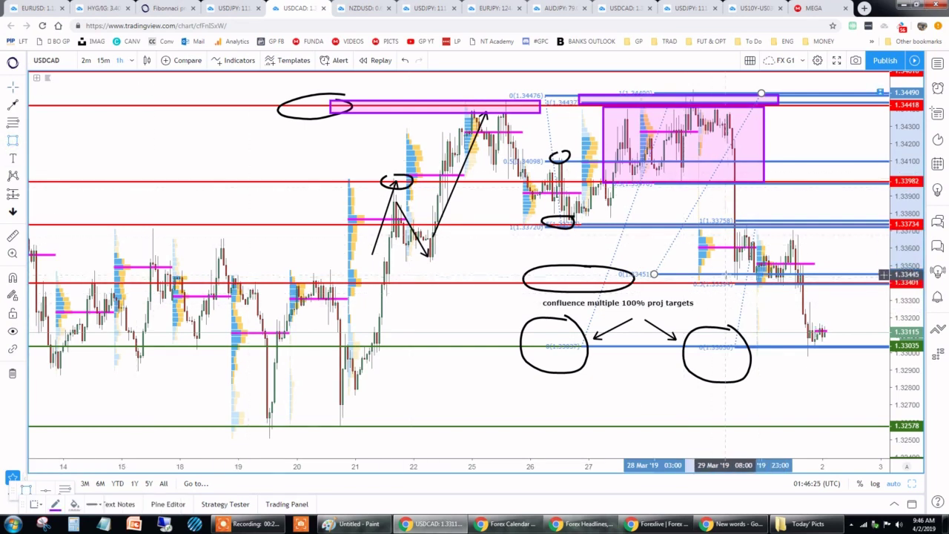
pyautogui.moveTo(724, 274); pyautogui.dragTo(815, 284)
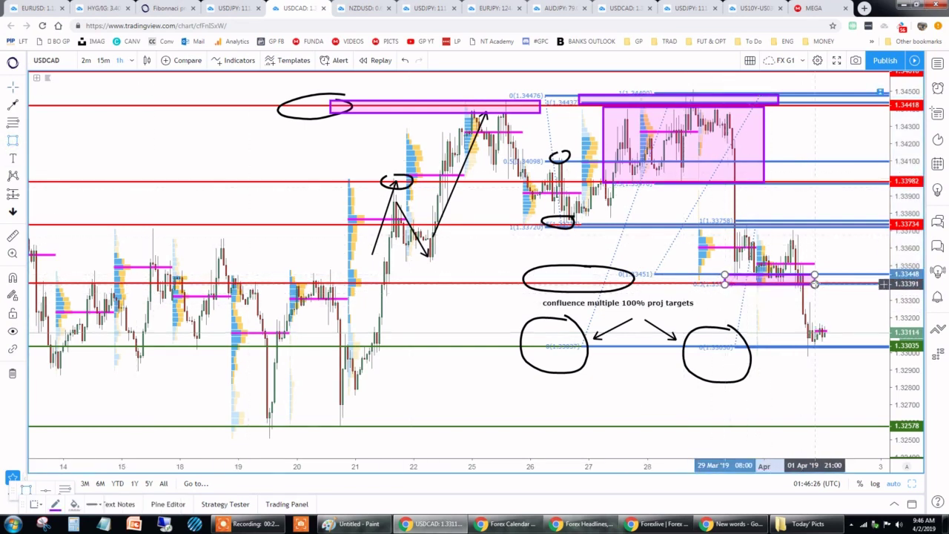
pyautogui.click(837, 308)
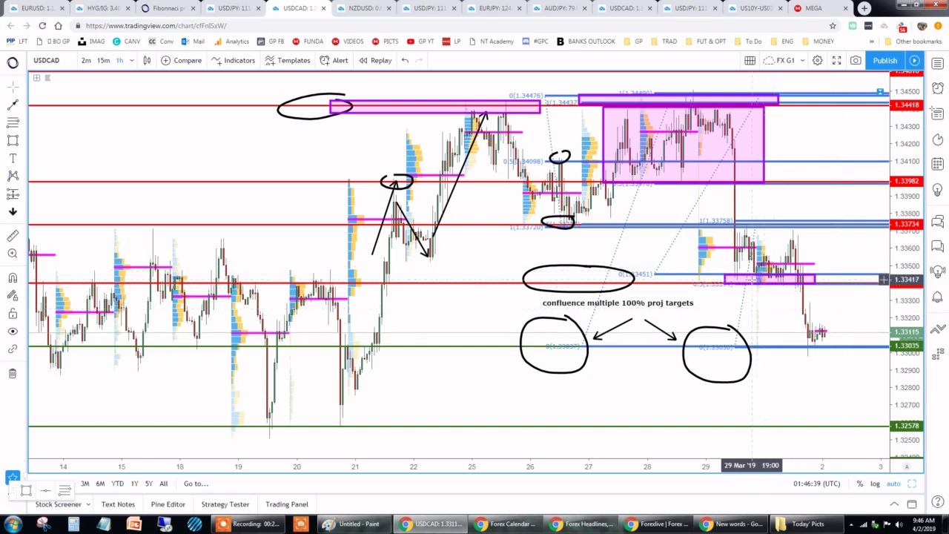
pyautogui.keyDown('shift'); pyautogui.click(831, 276); pyautogui.keyUp('shift')
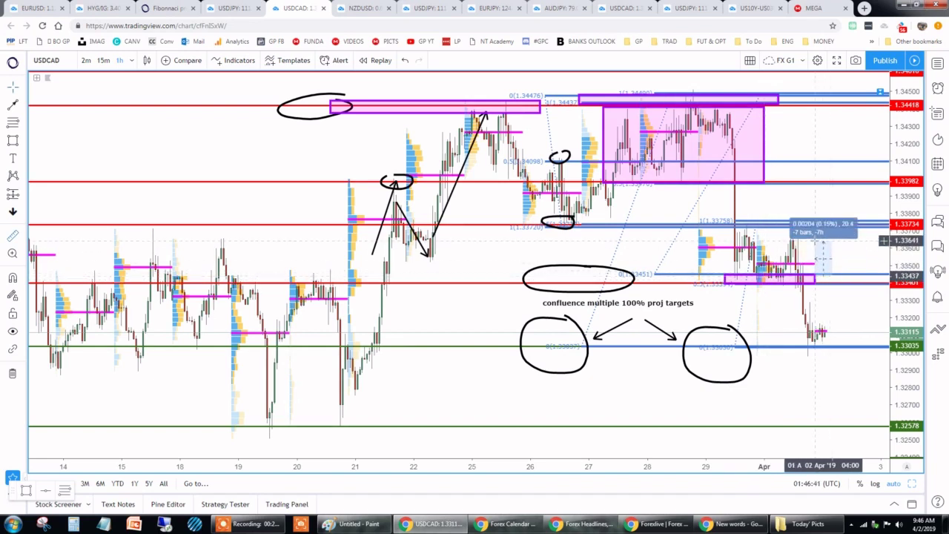
pyautogui.click(820, 240)
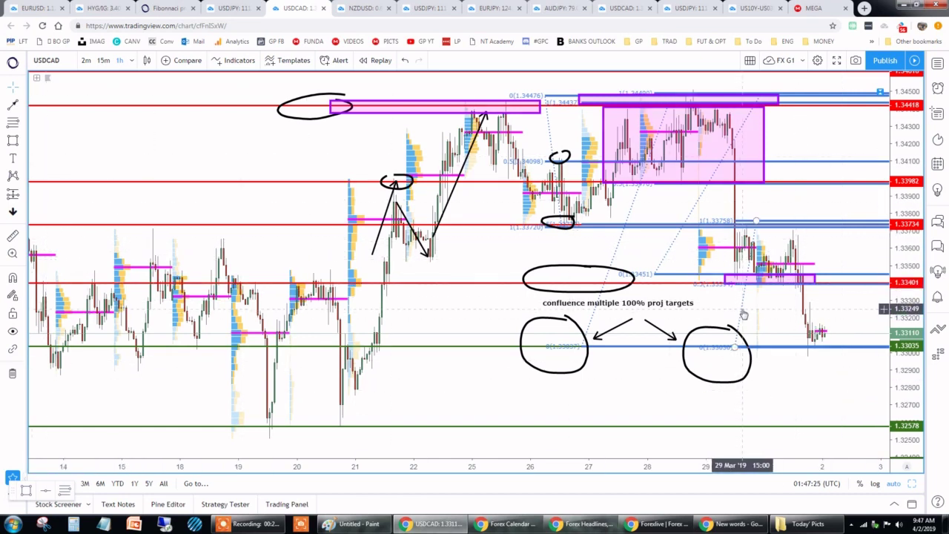
# - Add a Fib retracement from 1.33730 down to 1.33042 and box the 1.3304 zone in purple
pyautogui.moveTo(723, 341)
pyautogui.mouseDown()
pyautogui.moveTo(717, 297)
pyautogui.moveTo(769, 284)
pyautogui.moveTo(735, 316)
pyautogui.mouseUp()
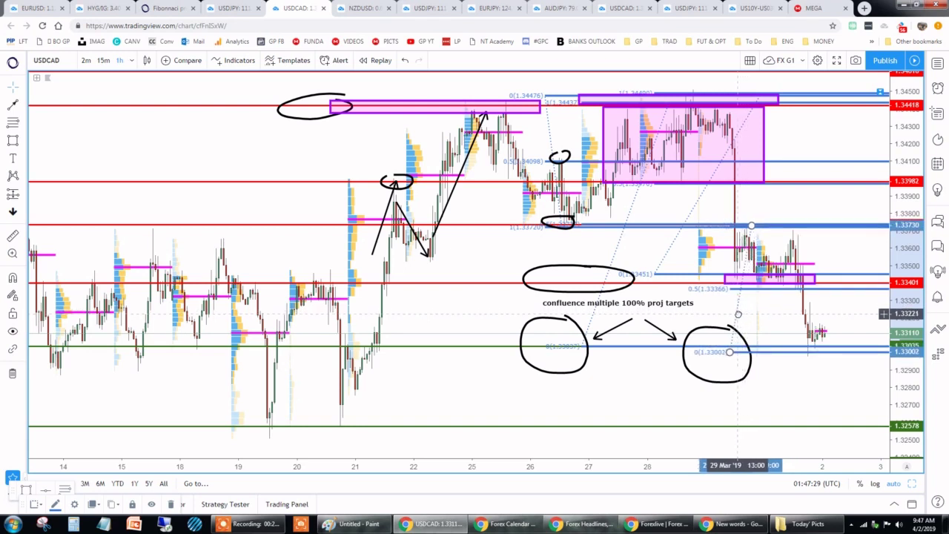
pyautogui.moveTo(730, 354); pyautogui.dragTo(733, 345)
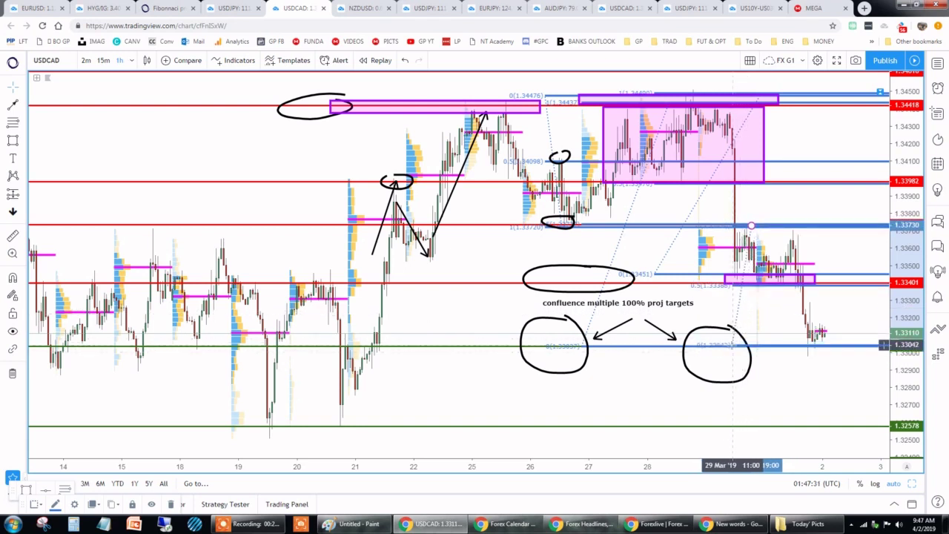
pyautogui.click(13, 140)
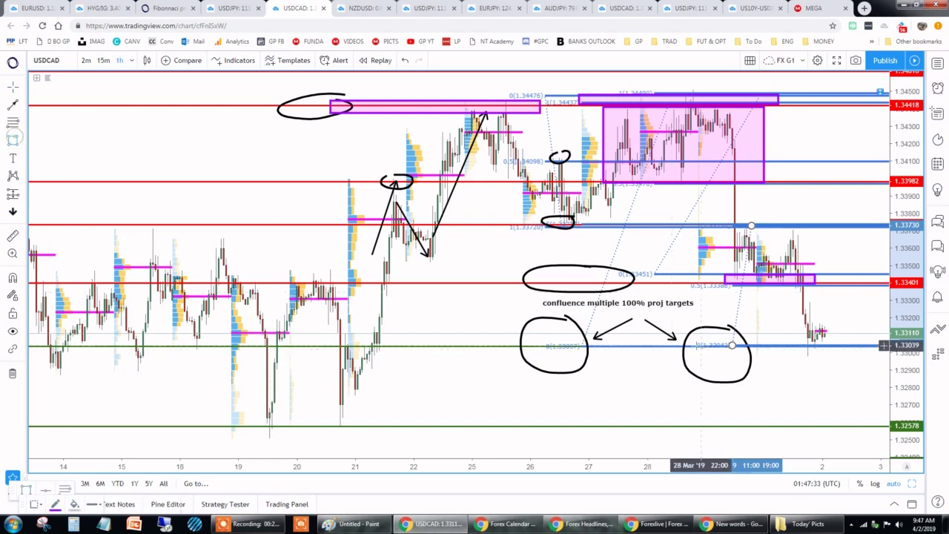
pyautogui.moveTo(724, 340); pyautogui.dragTo(872, 353)
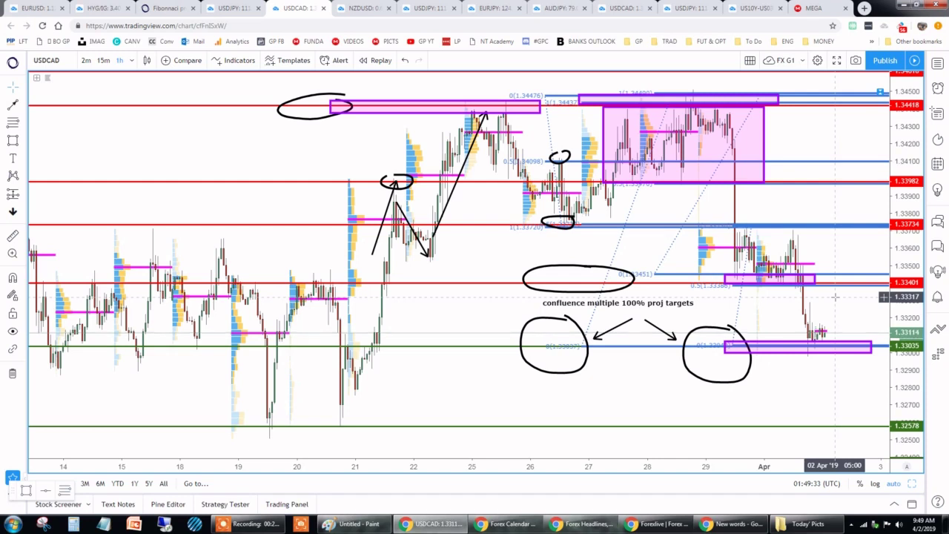
pyautogui.click(234, 8)
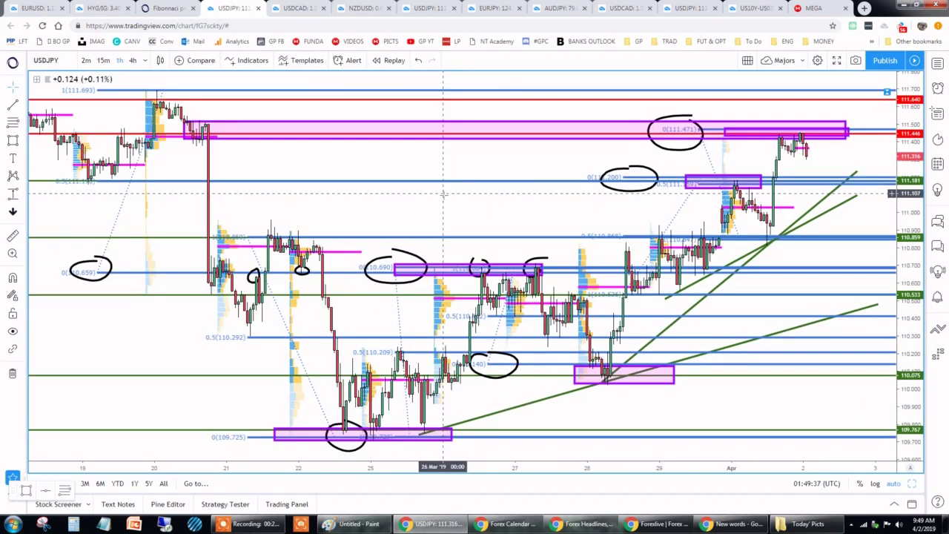
pyautogui.scroll(1, 466, 217)
pyautogui.scroll(-1, 465, 217)
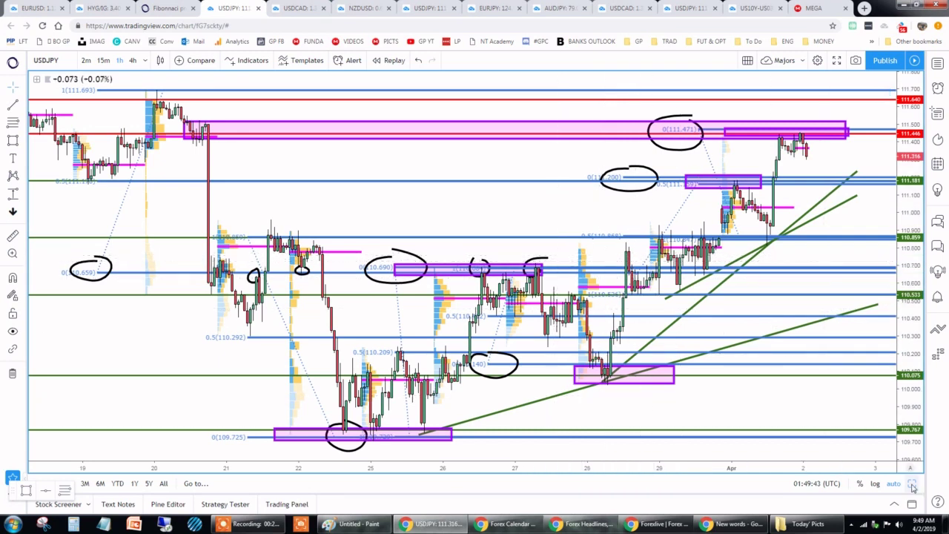
pyautogui.hotkey('alt', 'Return')
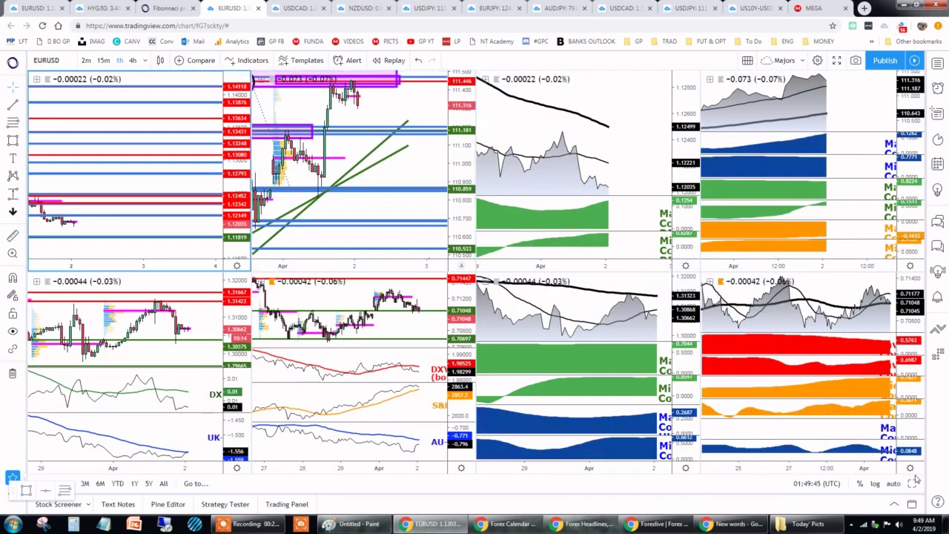
pyautogui.hotkey('alt', 'Return')
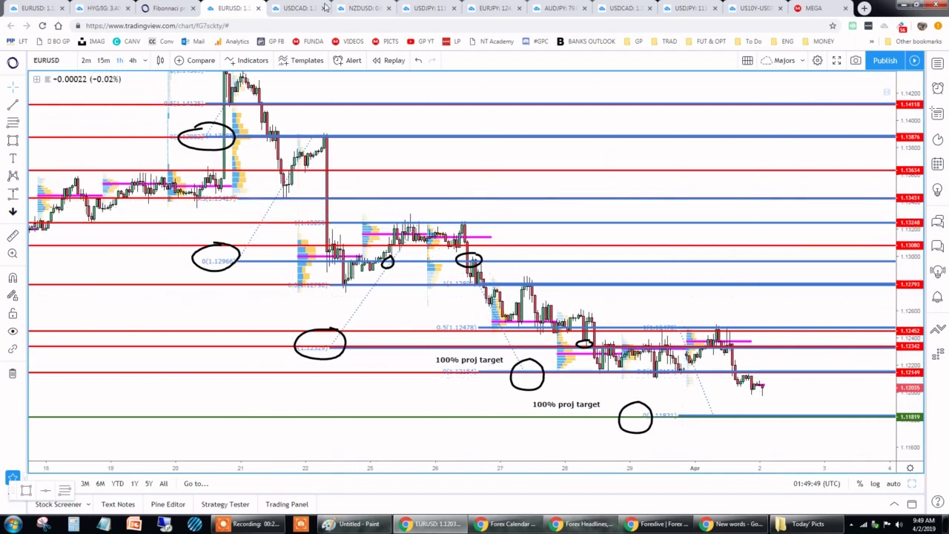
pyautogui.click(295, 9)
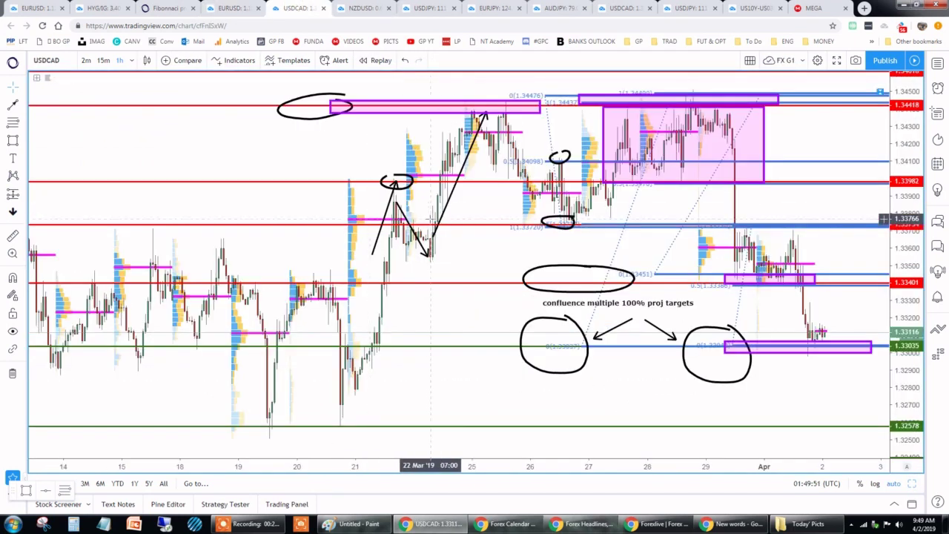